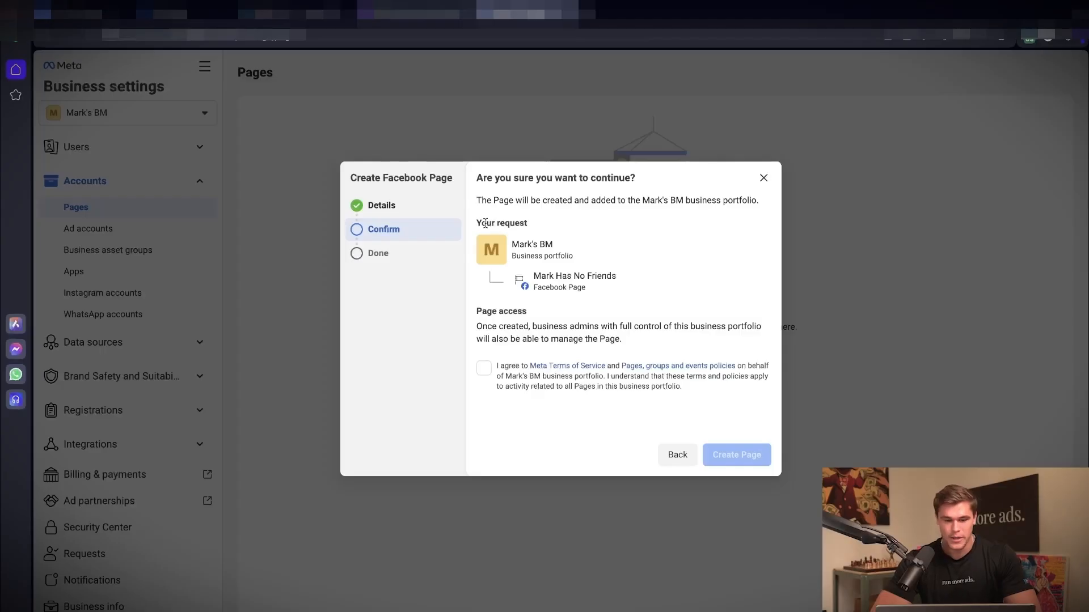
Step: Agree to the terms and policies and create the Facebook Page Mark Has No Friends in the Mark's BM business portfolio
{"action": "triple_click", "coordinate": [530, 242]}
{"action": "triple_click", "coordinate": [545, 276]}
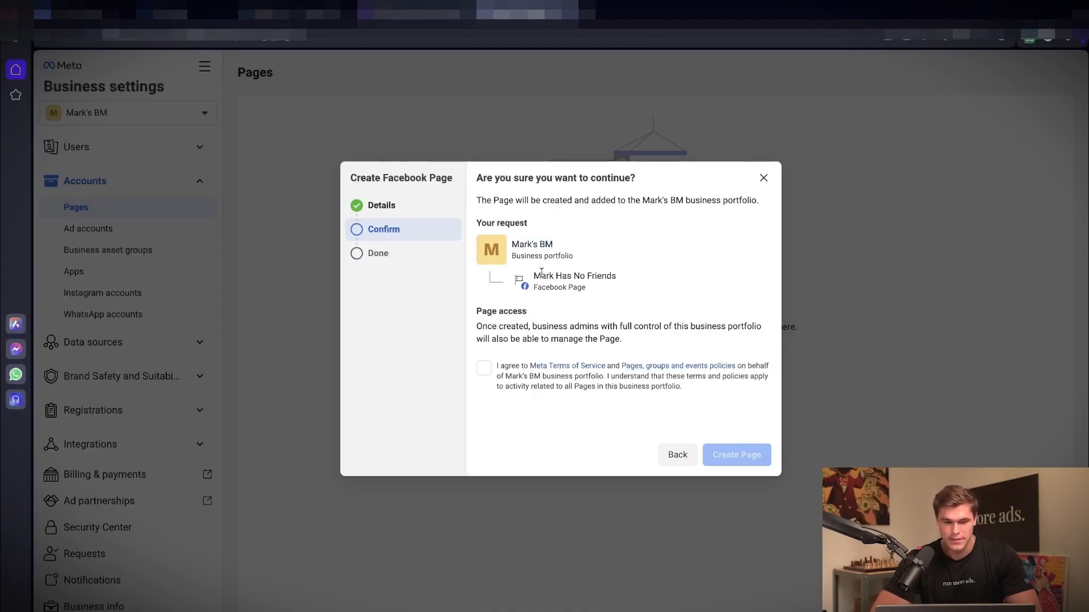
{"action": "left_click", "coordinate": [625, 278]}
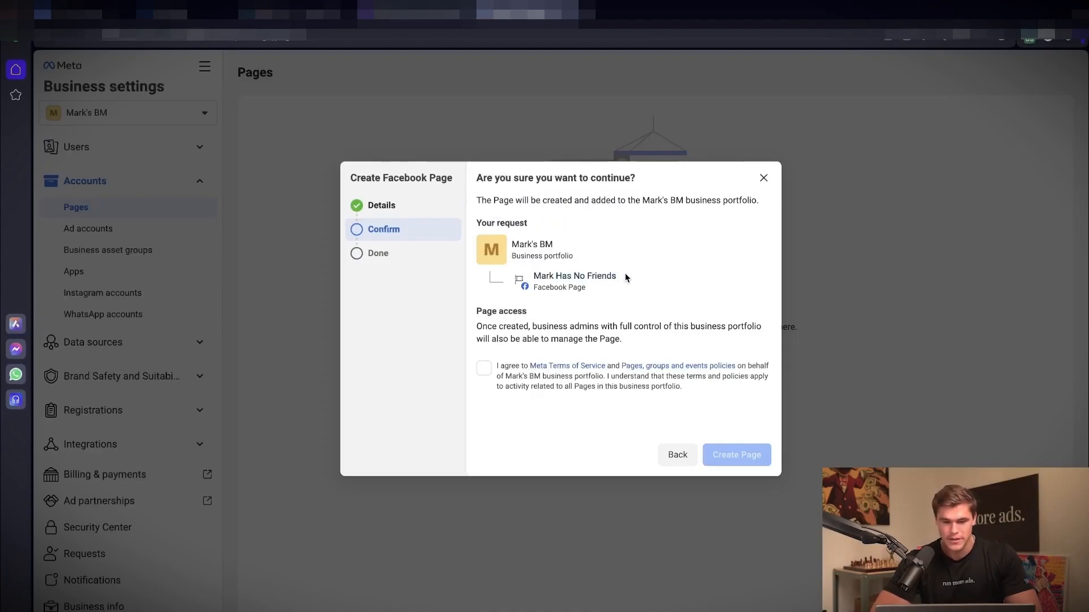
{"action": "left_click", "coordinate": [484, 369]}
{"action": "left_click", "coordinate": [740, 459]}
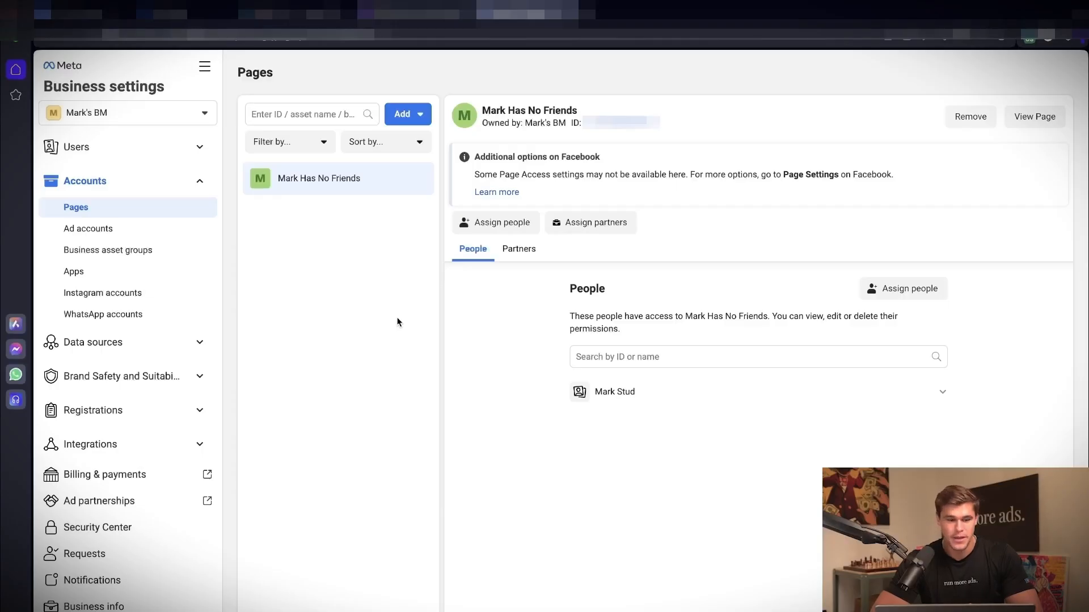
Step: Create an ad account named Mark Has No Friends Ad Account in the America/New York time zone, using US Dollars, for Mark's BM
{"action": "left_click", "coordinate": [162, 229]}
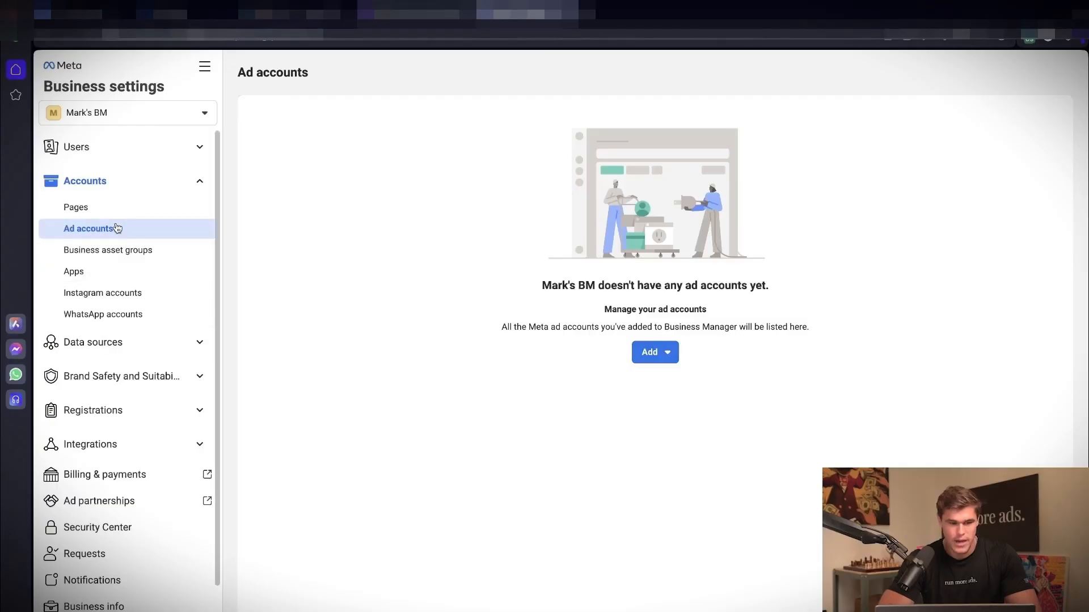
{"action": "left_click", "coordinate": [645, 352]}
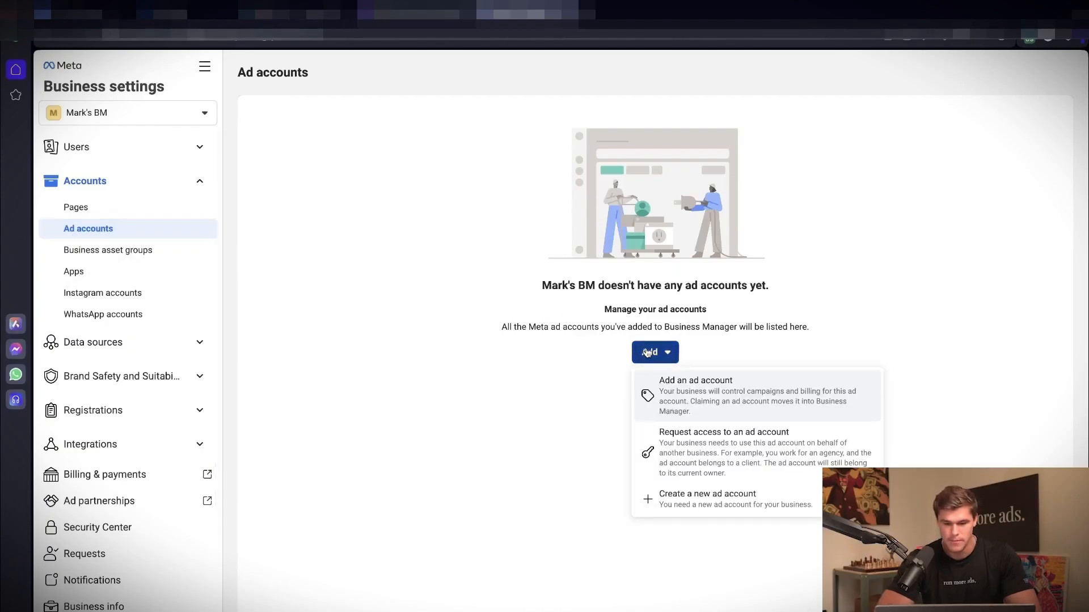
{"action": "left_click", "coordinate": [756, 499]}
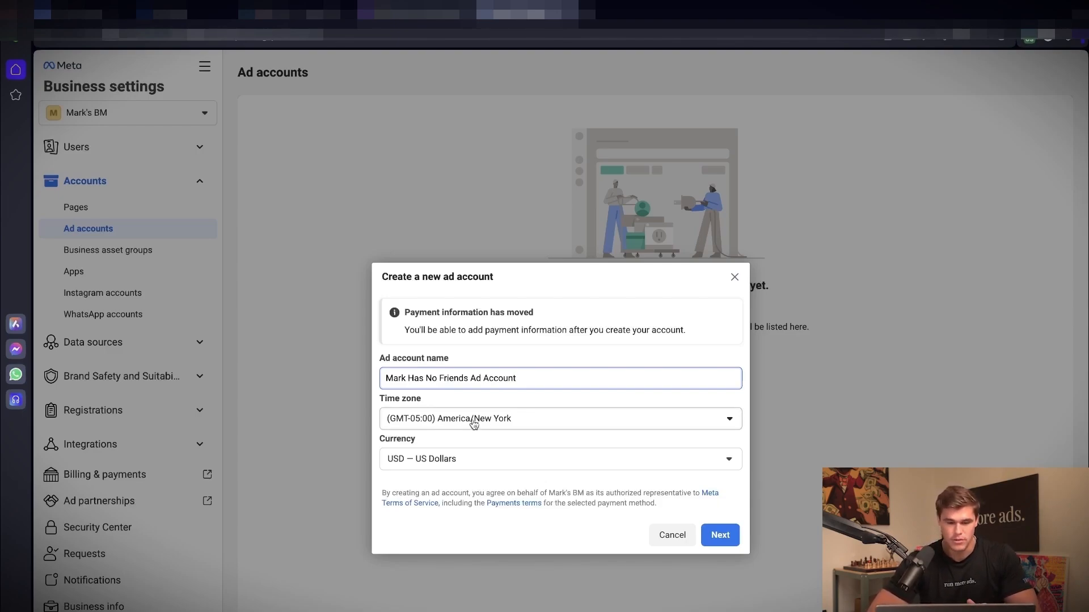
{"action": "left_click", "coordinate": [419, 480]}
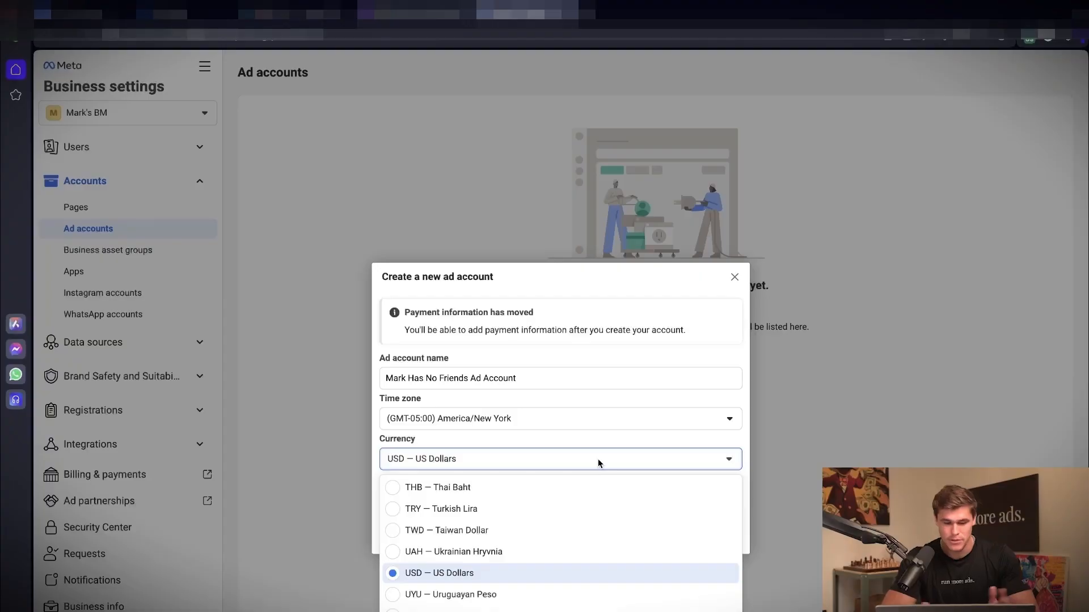
{"action": "left_click", "coordinate": [454, 578]}
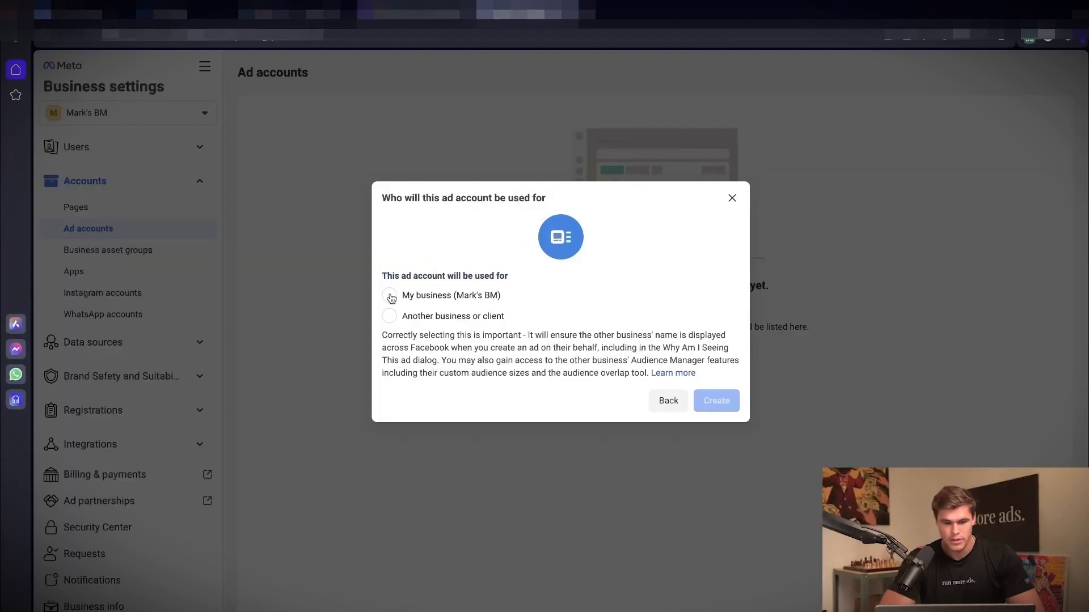
{"action": "left_click", "coordinate": [716, 400]}
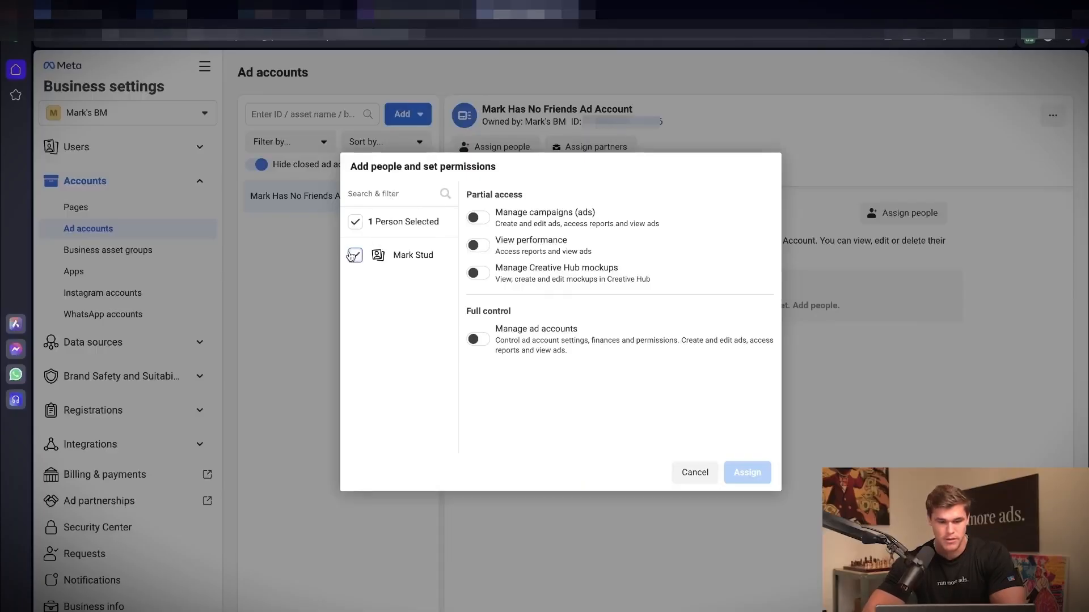
Step: Assign the selected person full control to manage the new ad account, and exit without adding payment information
{"action": "left_click", "coordinate": [478, 339]}
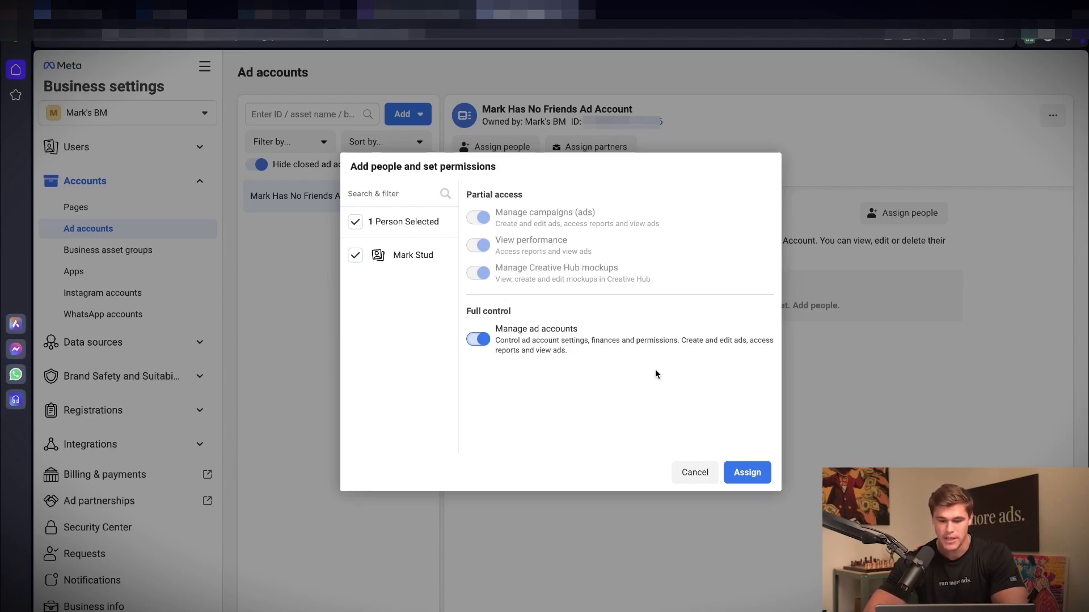
{"action": "left_click", "coordinate": [746, 473]}
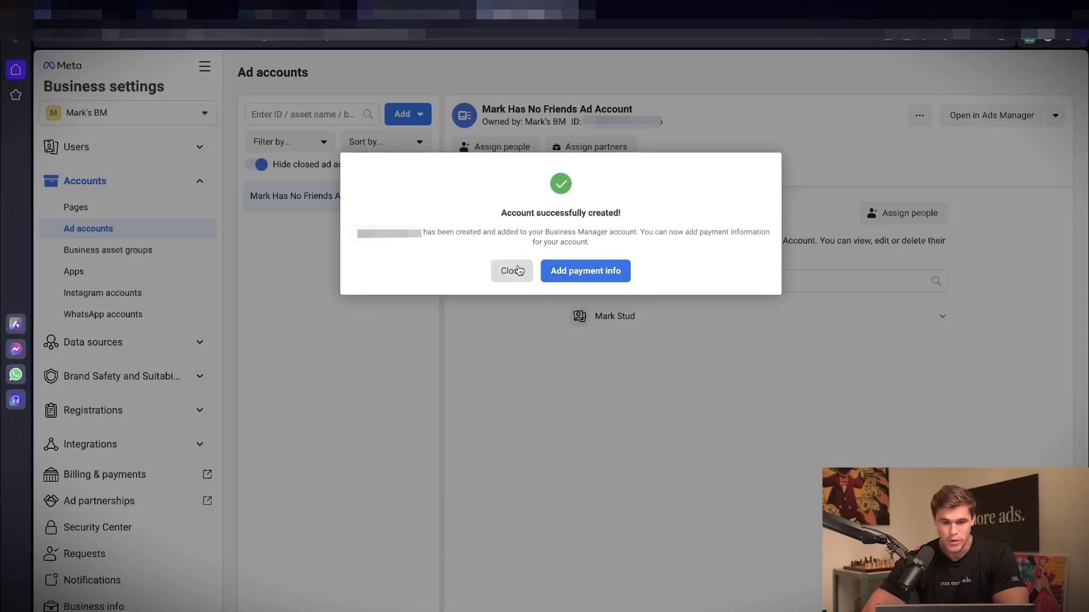
{"action": "left_click", "coordinate": [510, 270]}
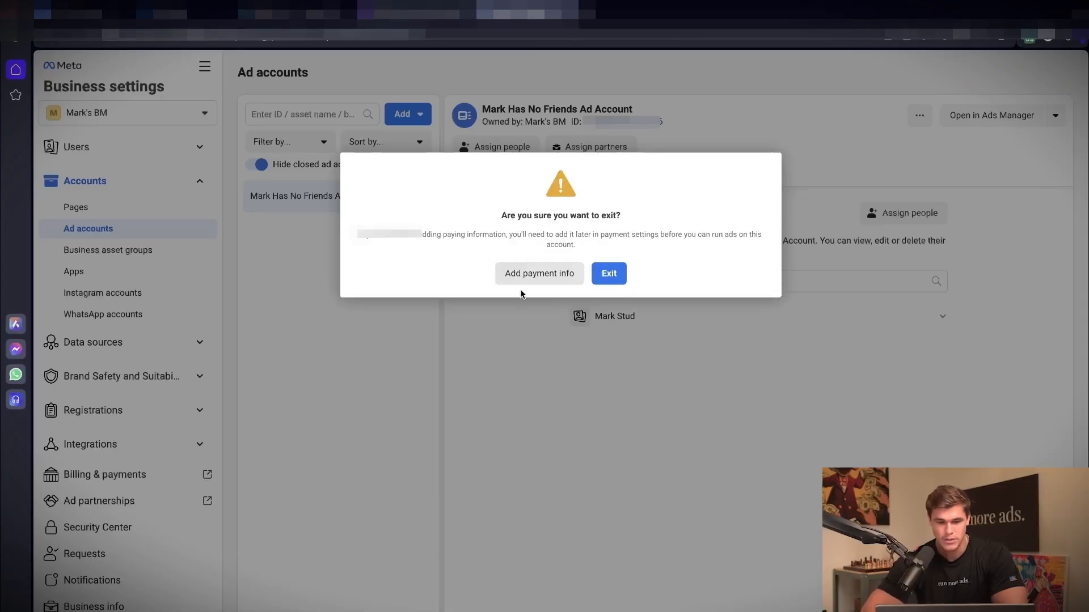
{"action": "left_click", "coordinate": [609, 274]}
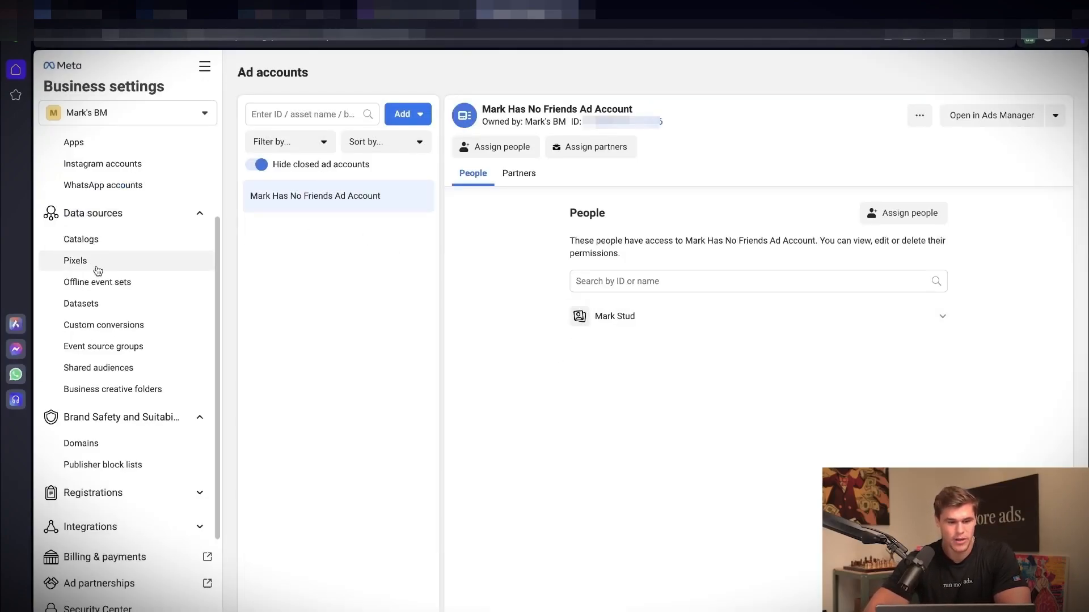
Step: Create a new domain entry for markhasnofriends.com in the business portfolio's brand safety settings
{"action": "left_click", "coordinate": [118, 441]}
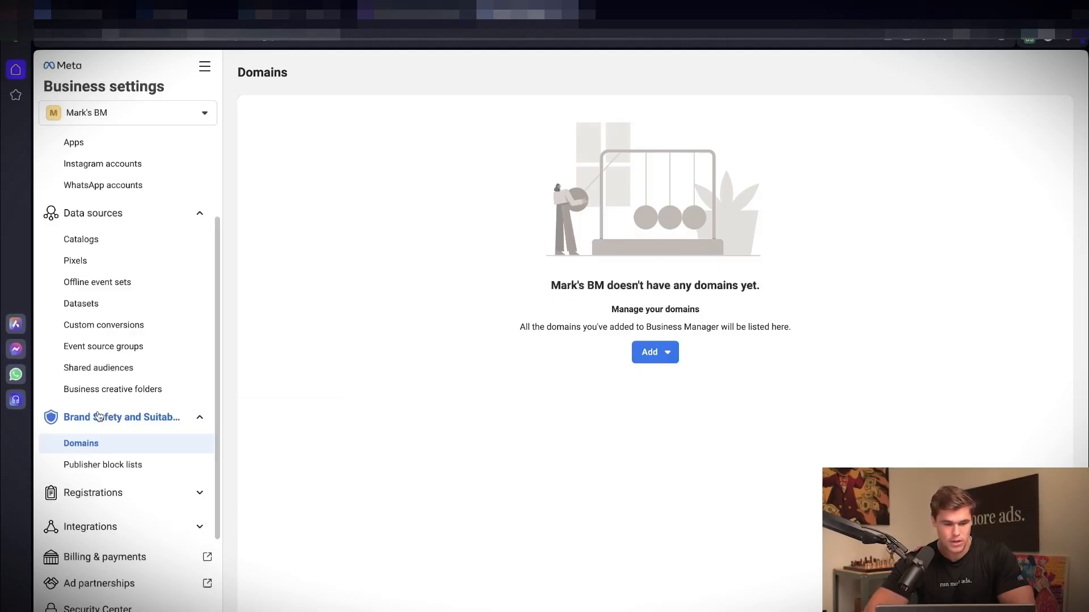
{"action": "left_click", "coordinate": [652, 352]}
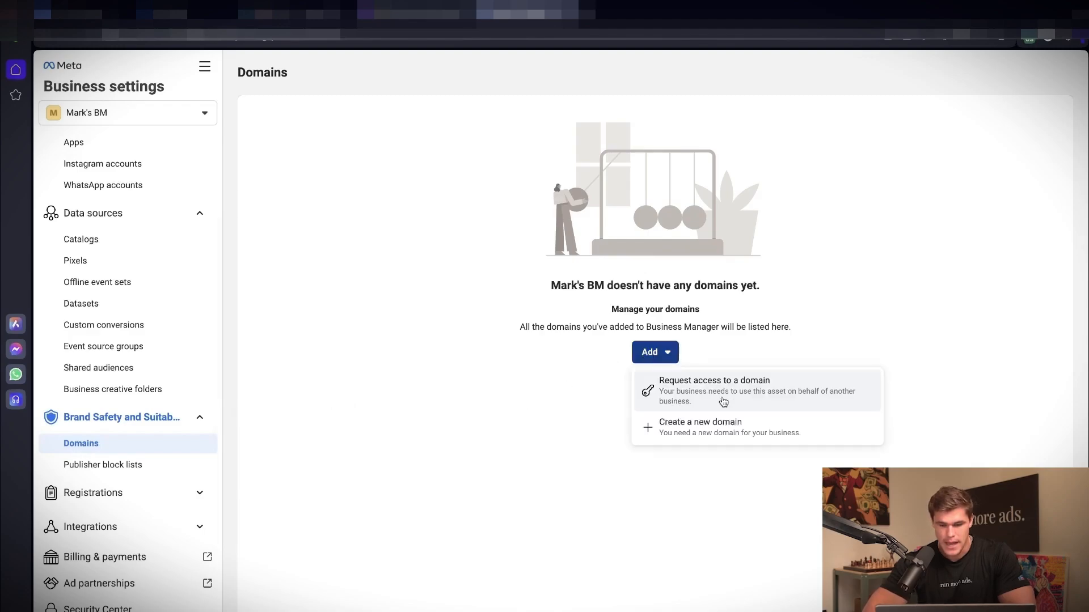
{"action": "left_click", "coordinate": [721, 433]}
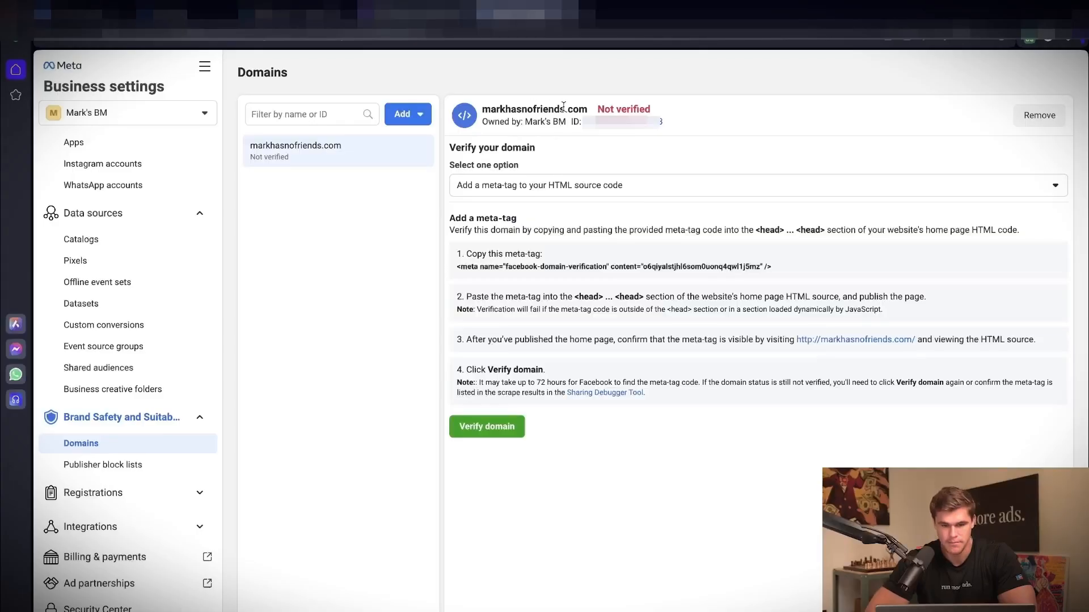
Step: Choose updating the DNS TXT record with the domain registrar as the verification method for markhasnofriends.com
{"action": "mouse_move", "coordinate": [605, 108]}
{"action": "left_click", "coordinate": [656, 111]}
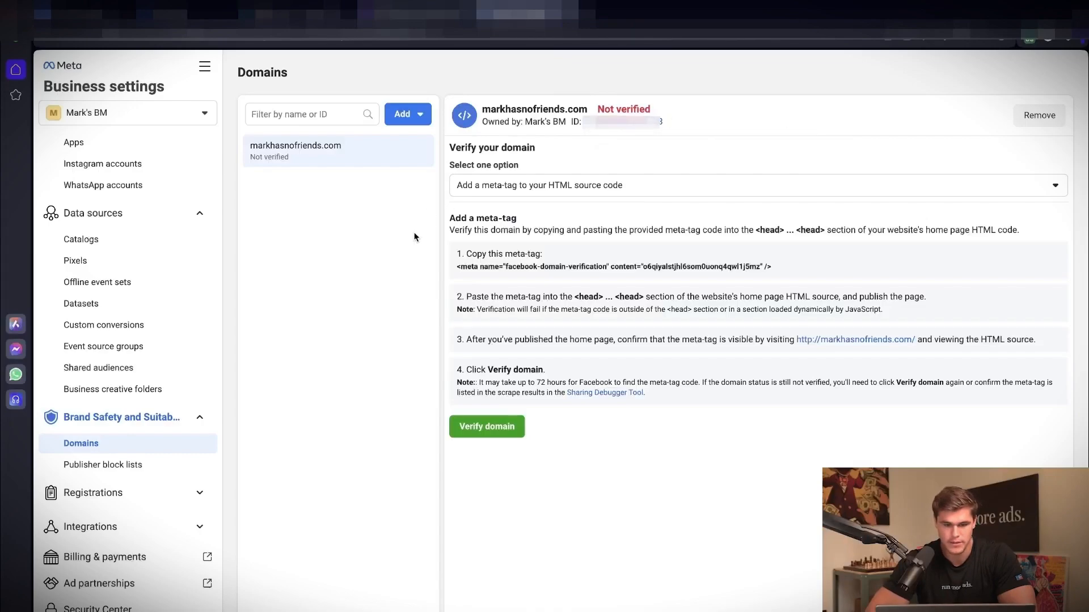
{"action": "left_click", "coordinate": [502, 185]}
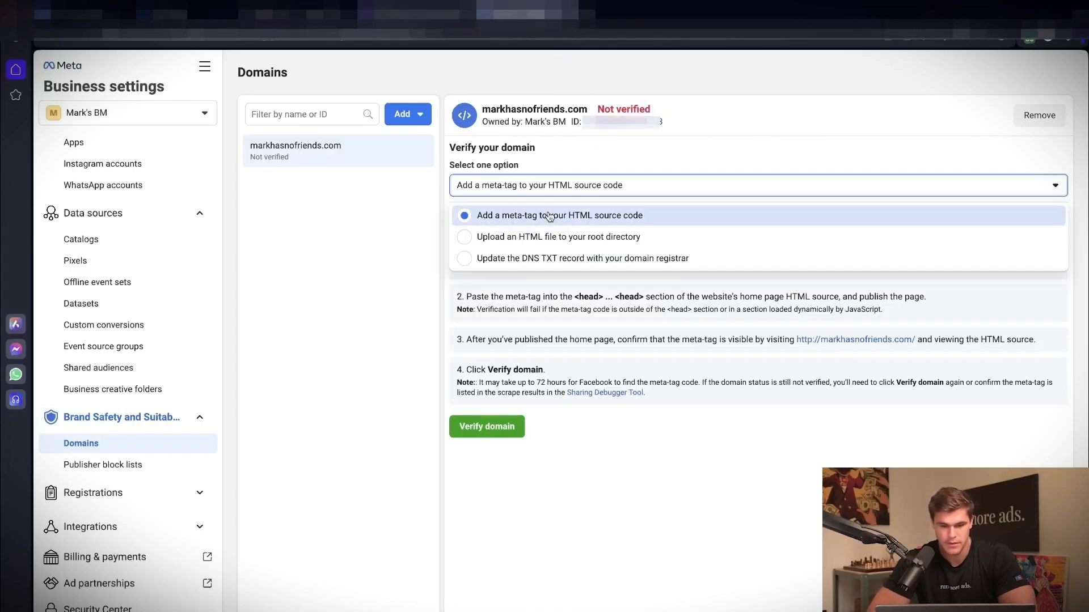
{"action": "left_click", "coordinate": [545, 260]}
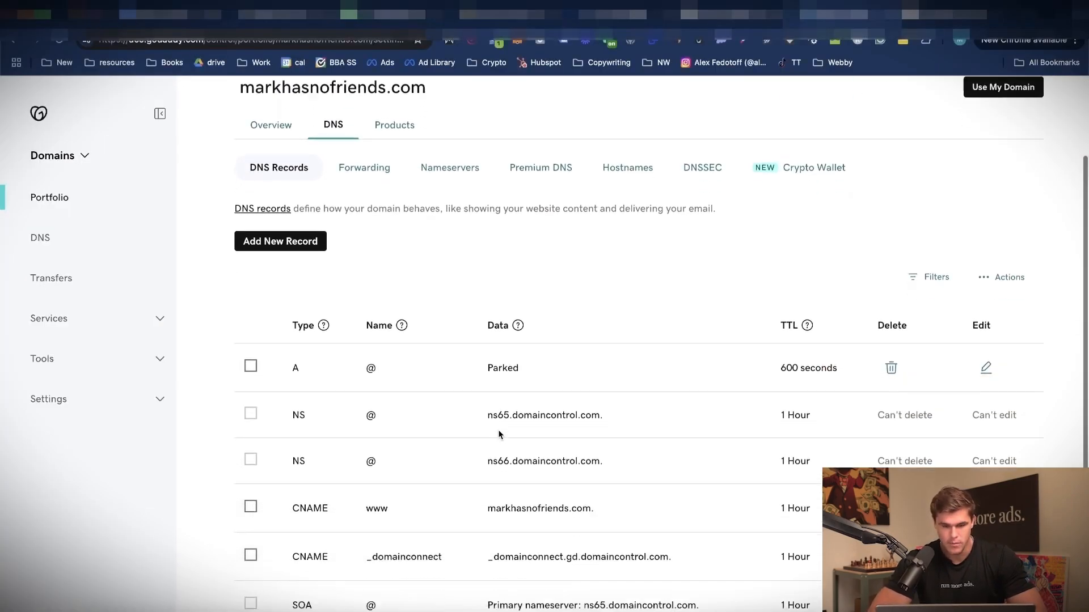
Step: In GoDaddy's DNS records for markhasnofriends.com, add and save a TXT record named @ with the copied Facebook domain-verification code as its value
{"action": "scroll", "coordinate": [467, 376], "scroll_direction": "down", "scroll_amount": 1}
{"action": "left_click", "coordinate": [300, 224]}
{"action": "left_click", "coordinate": [309, 312]}
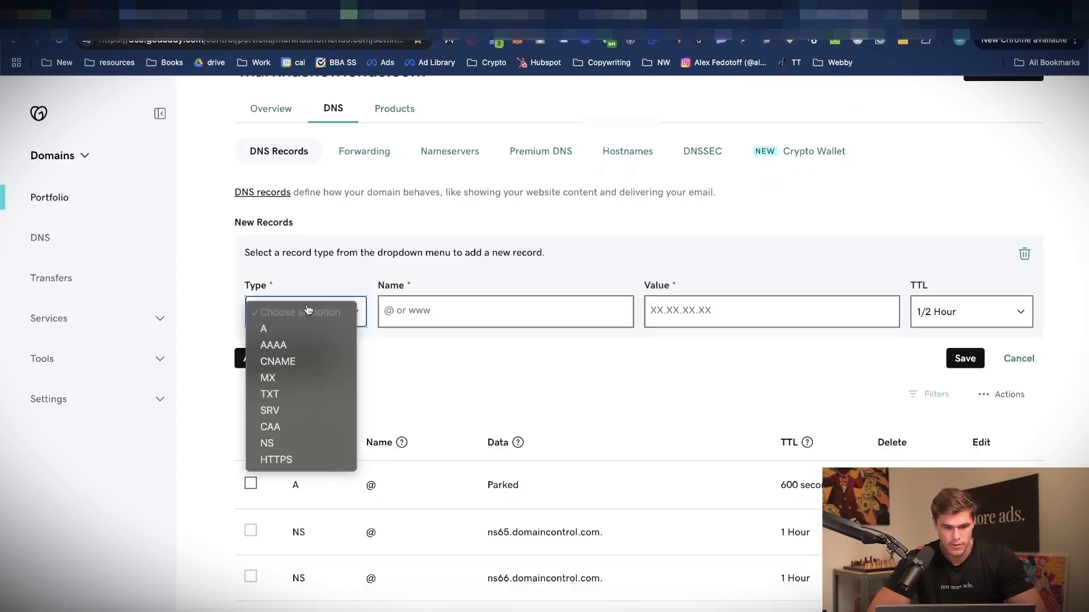
{"action": "left_click", "coordinate": [305, 393]}
{"action": "left_click", "coordinate": [702, 305]}
{"action": "key", "text": "super+v"}
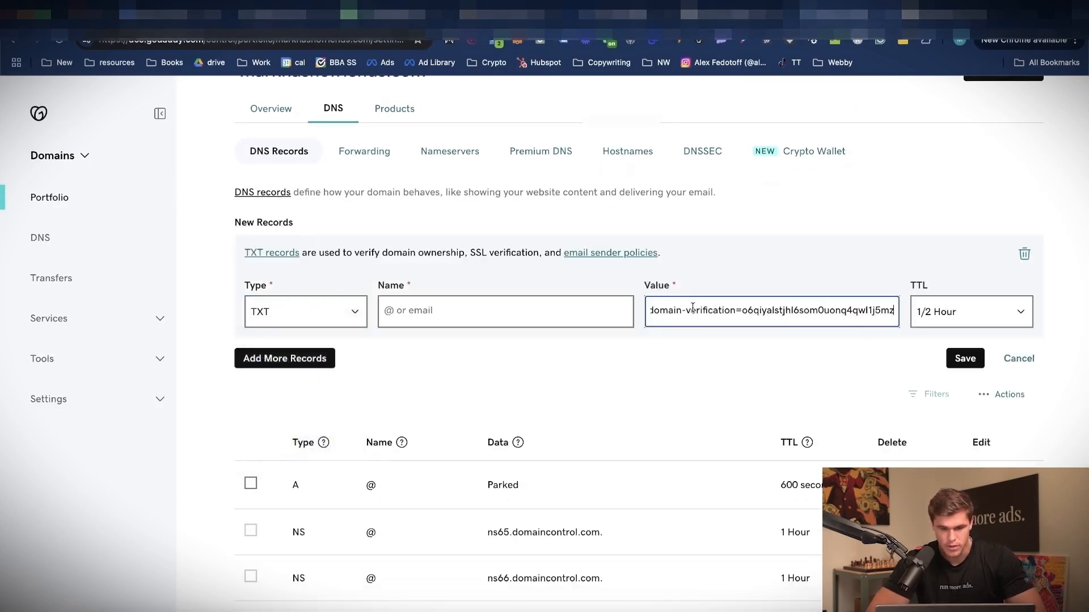
{"action": "left_click", "coordinate": [567, 302]}
{"action": "type", "text": "@"}
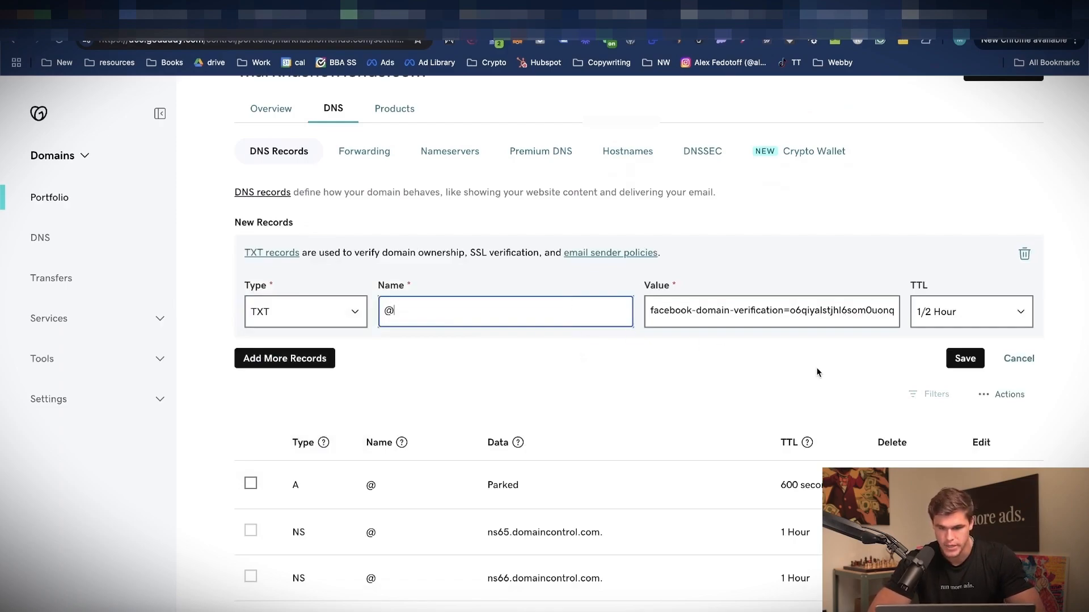
{"action": "left_click", "coordinate": [964, 358]}
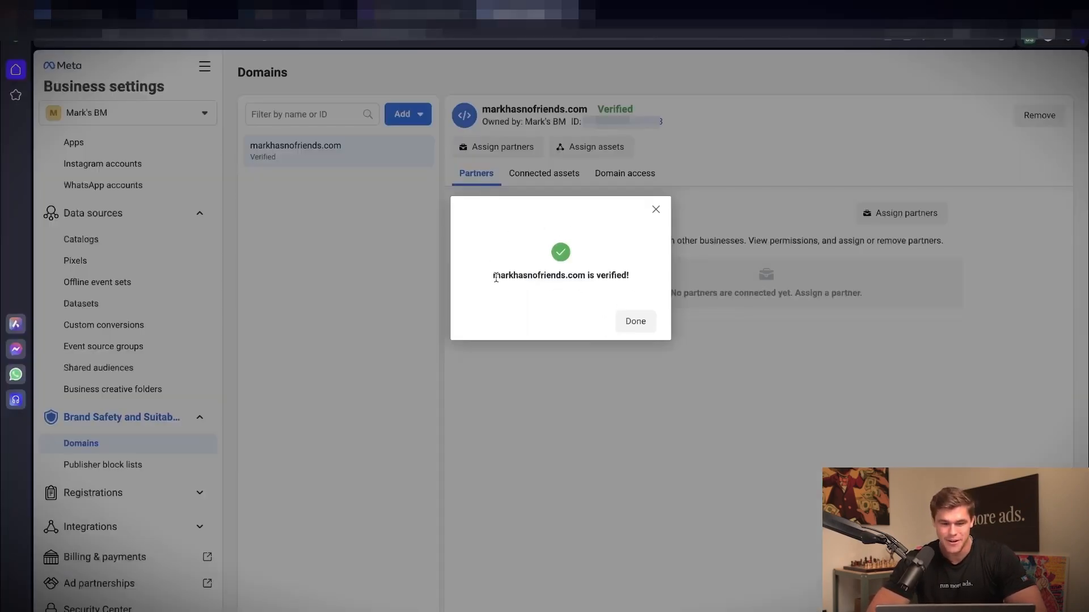
{"action": "left_click_drag", "start_coordinate": [554, 278], "coordinate": [574, 283]}
{"action": "left_click", "coordinate": [575, 283]}
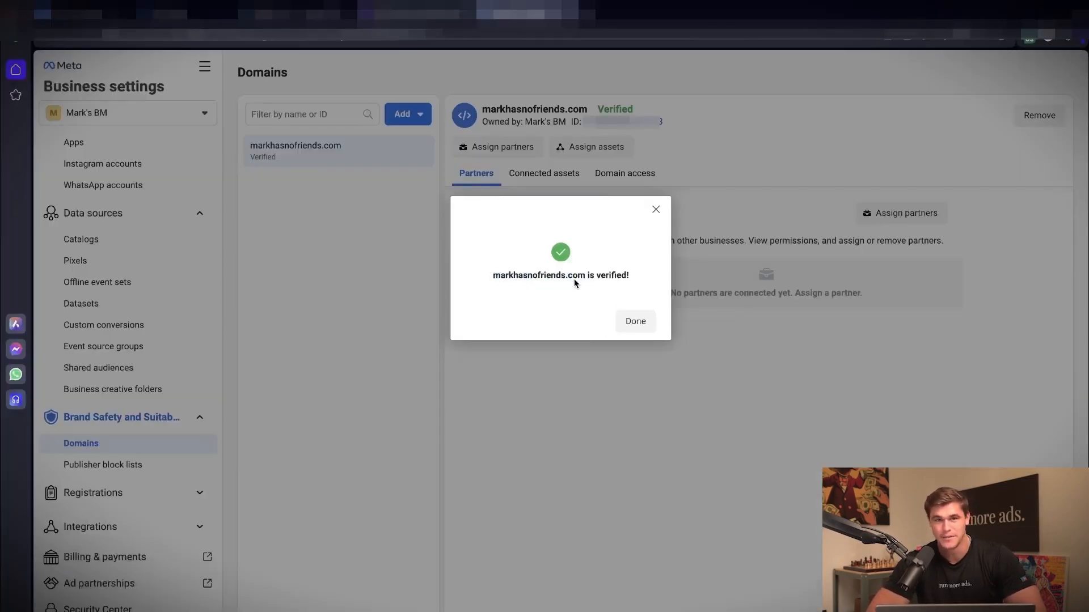
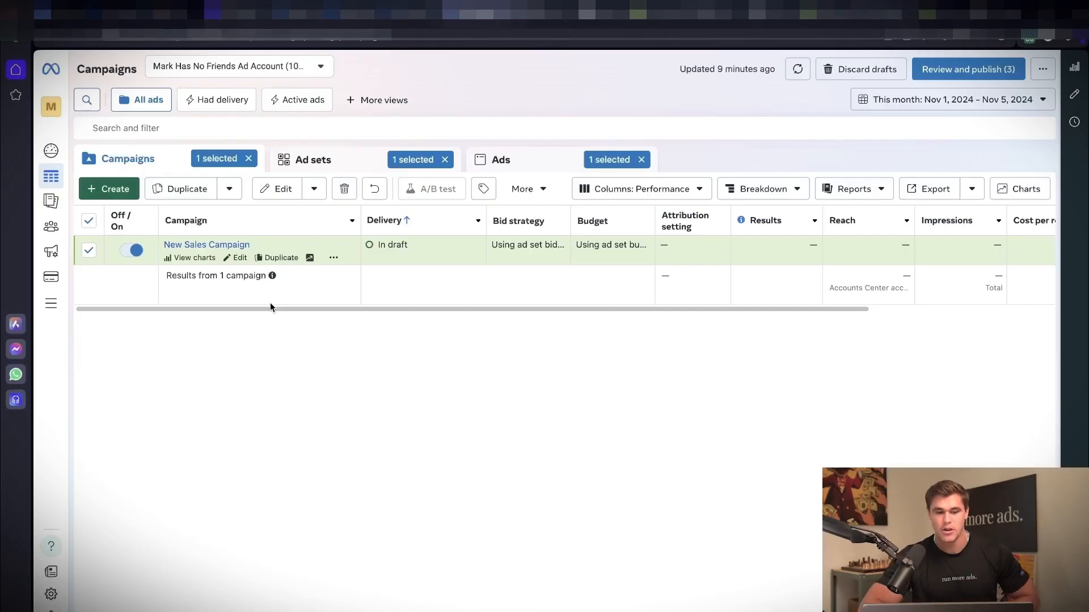
Step: Open New Sales Campaign for editing and review the special ad category options without declaring any
{"action": "left_click", "coordinate": [235, 259]}
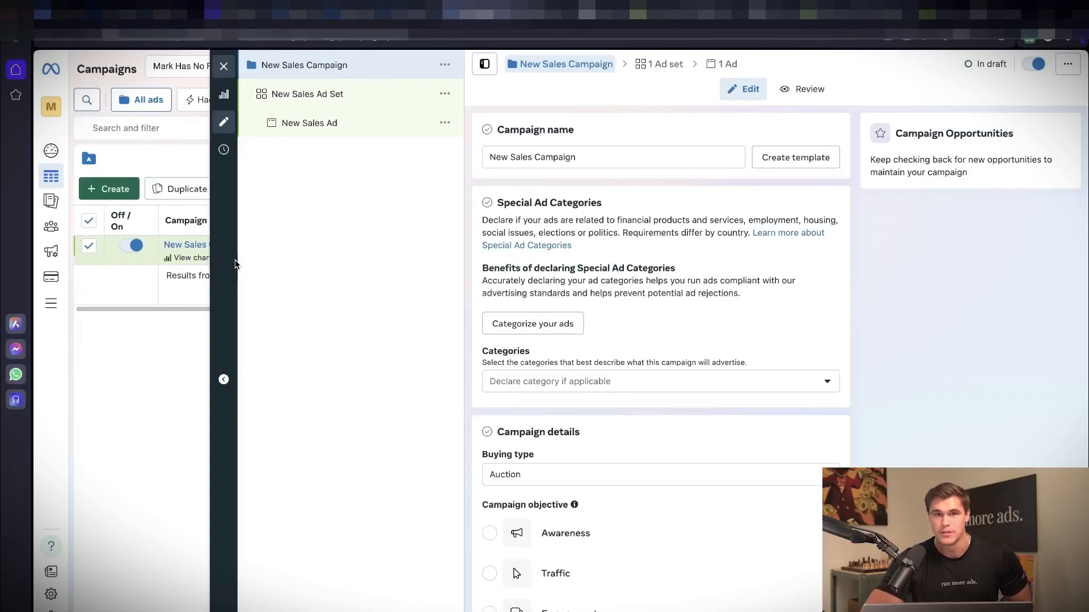
{"action": "scroll", "coordinate": [638, 292], "scroll_direction": "down", "scroll_amount": 8}
{"action": "scroll", "coordinate": [637, 295], "scroll_direction": "up", "scroll_amount": 6}
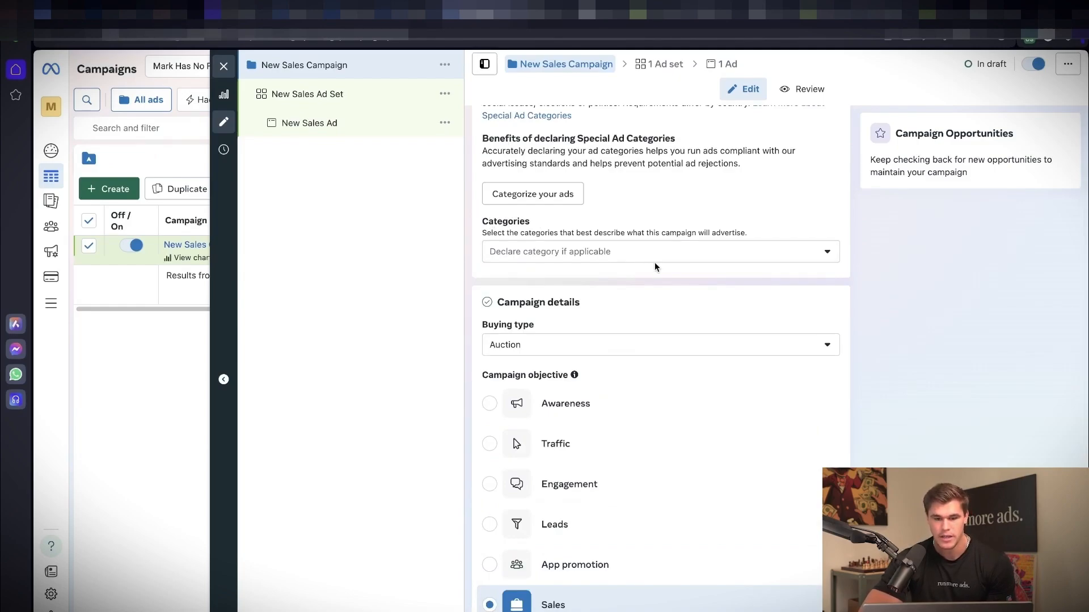
{"action": "left_click", "coordinate": [668, 254]}
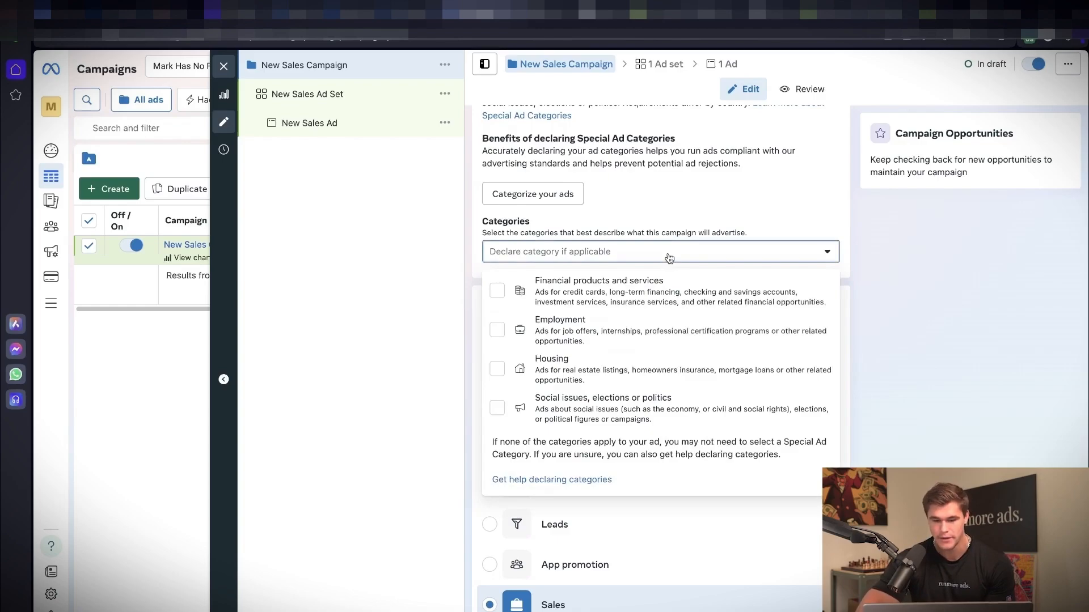
{"action": "left_click", "coordinate": [855, 233]}
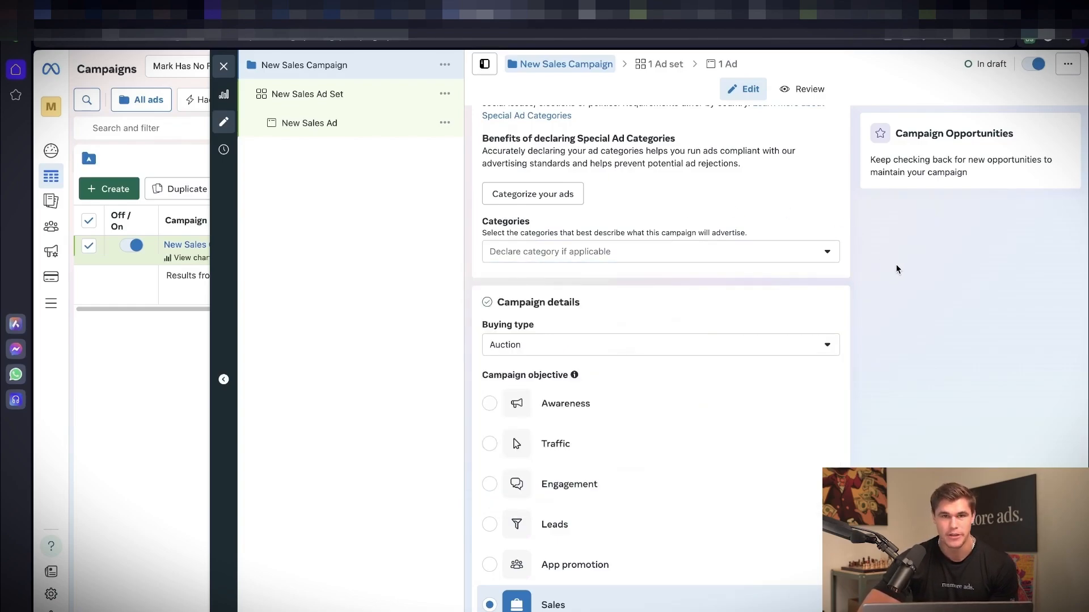
Step: Turn Advantage campaign budget on for New Sales Campaign, and switch it back off
{"action": "scroll", "coordinate": [896, 264], "scroll_direction": "down", "scroll_amount": 7}
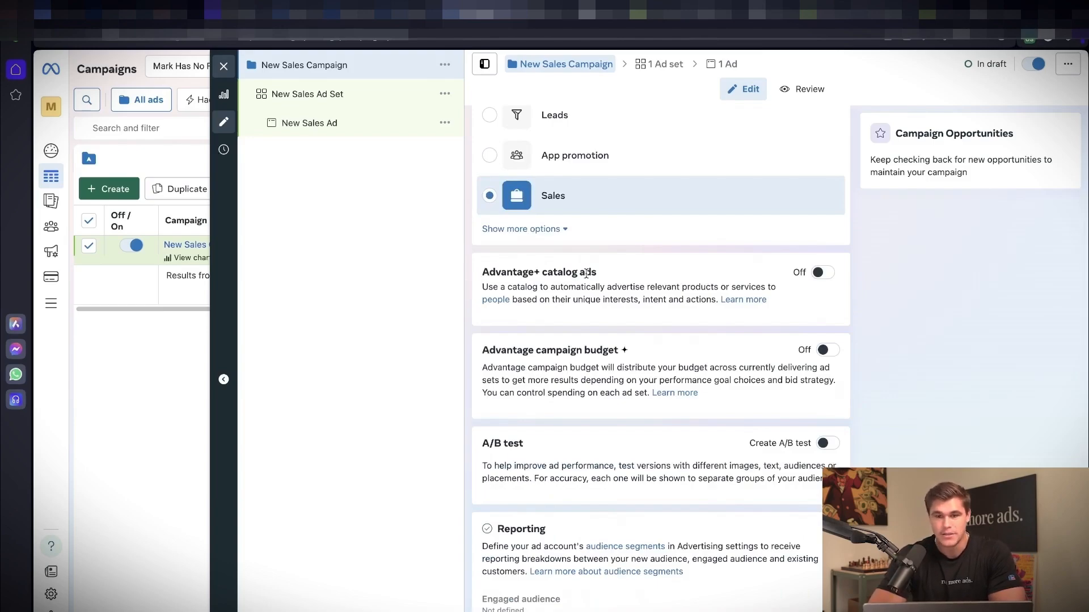
{"action": "scroll", "coordinate": [594, 381], "scroll_direction": "down", "scroll_amount": 1}
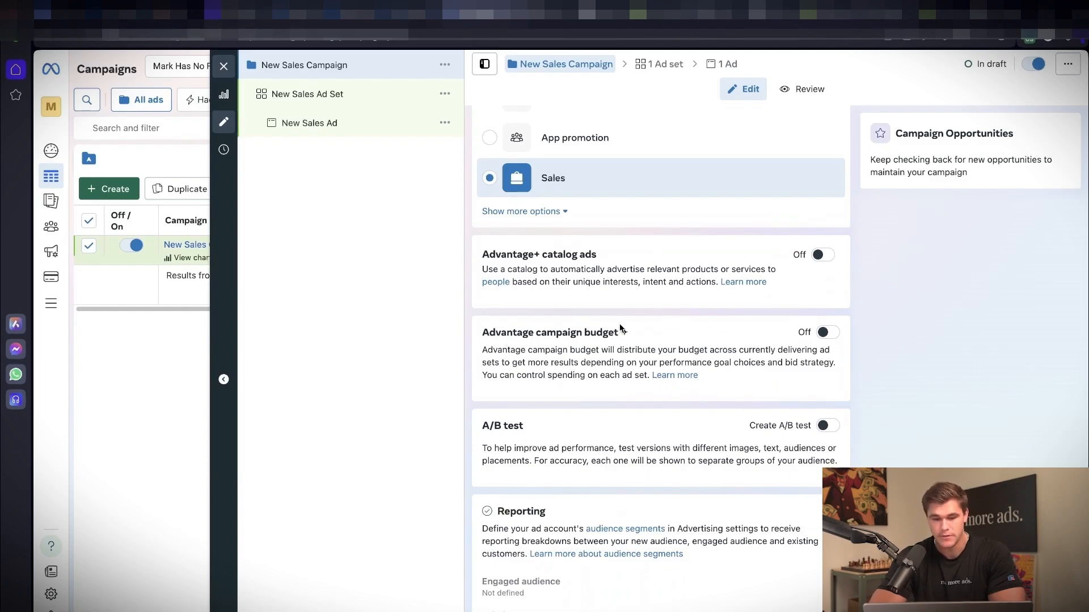
{"action": "left_click", "coordinate": [825, 333]}
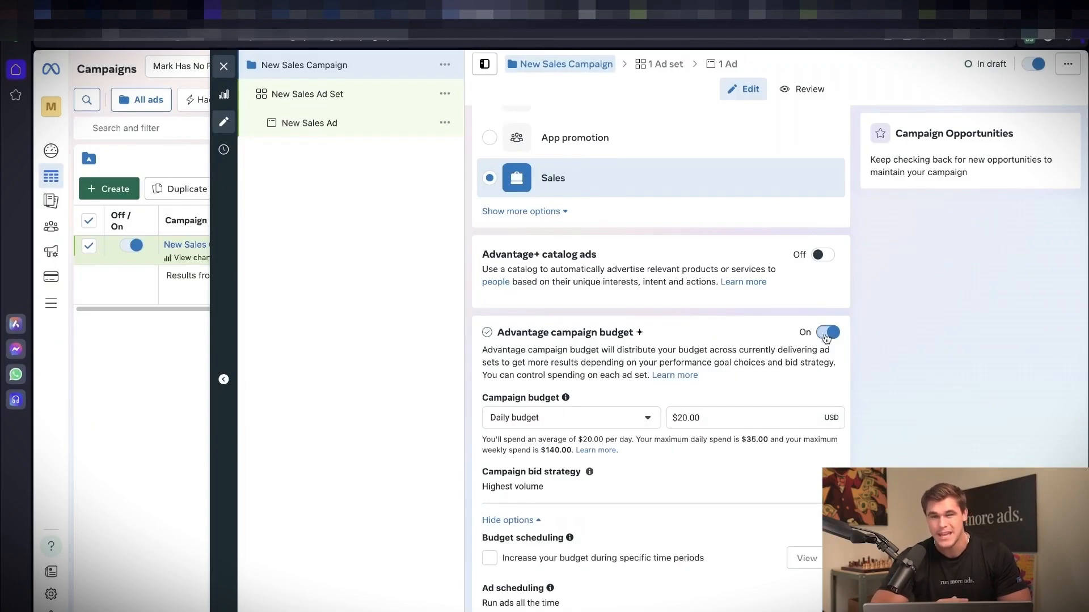
{"action": "left_click", "coordinate": [827, 333]}
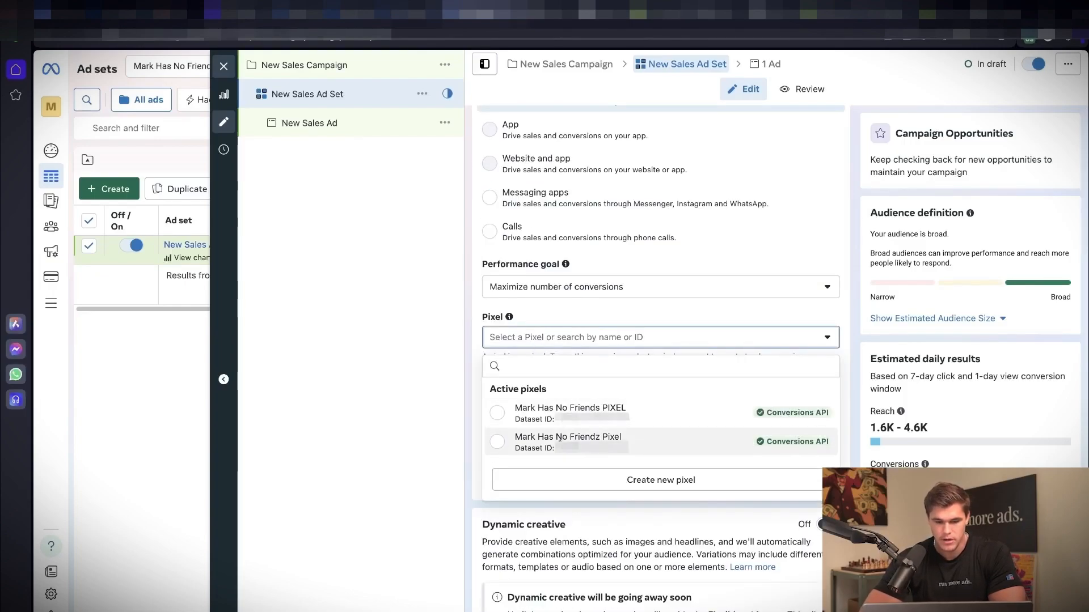
Step: Assign Mark Has No Friendz Pixel to New Sales Ad Set and choose Purchase as the conversion event
{"action": "left_click", "coordinate": [560, 440]}
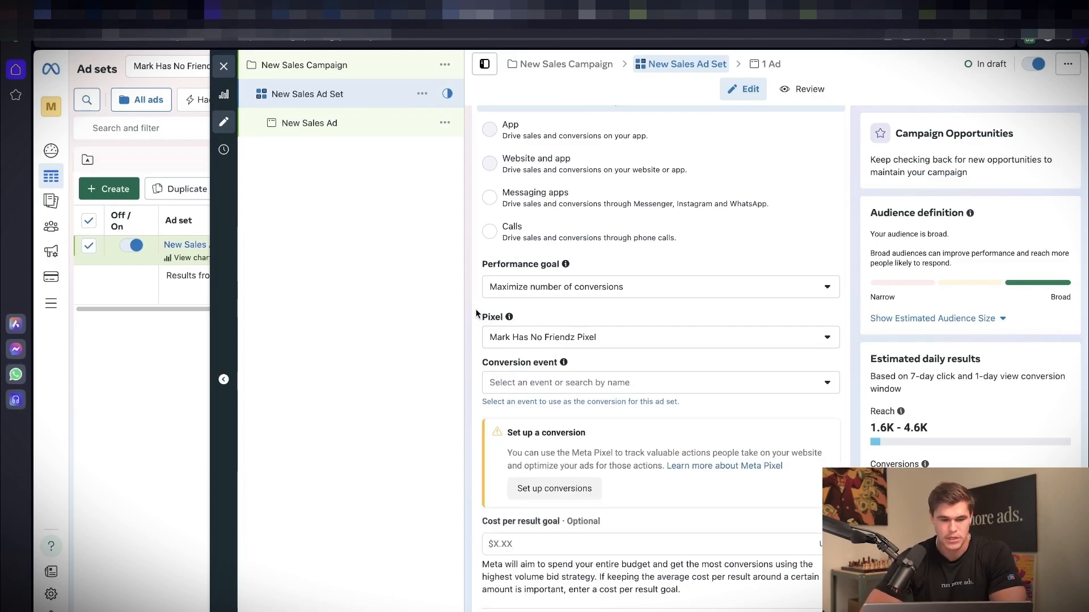
{"action": "scroll", "coordinate": [476, 314], "scroll_direction": "down", "scroll_amount": 3}
{"action": "left_click", "coordinate": [659, 230]}
{"action": "scroll", "coordinate": [566, 342], "scroll_direction": "down", "scroll_amount": 2}
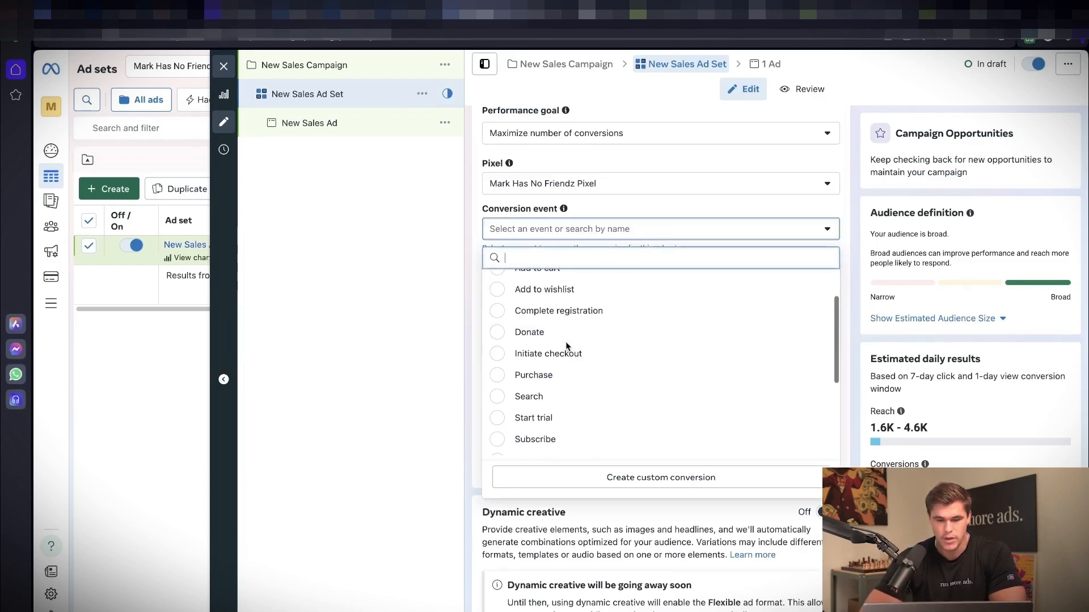
{"action": "left_click", "coordinate": [536, 374]}
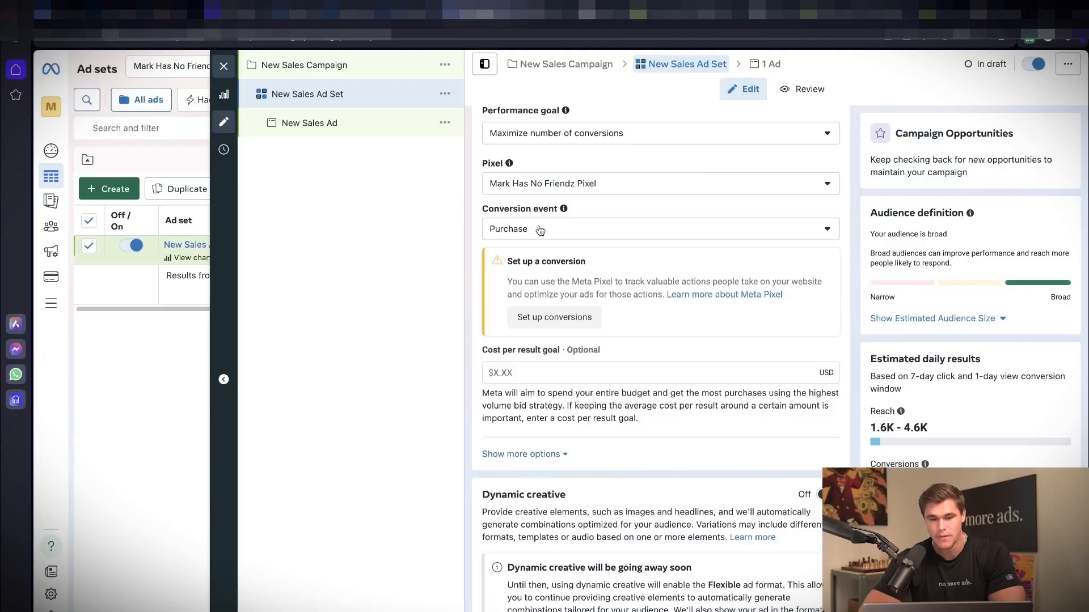
{"action": "left_click", "coordinate": [545, 228]}
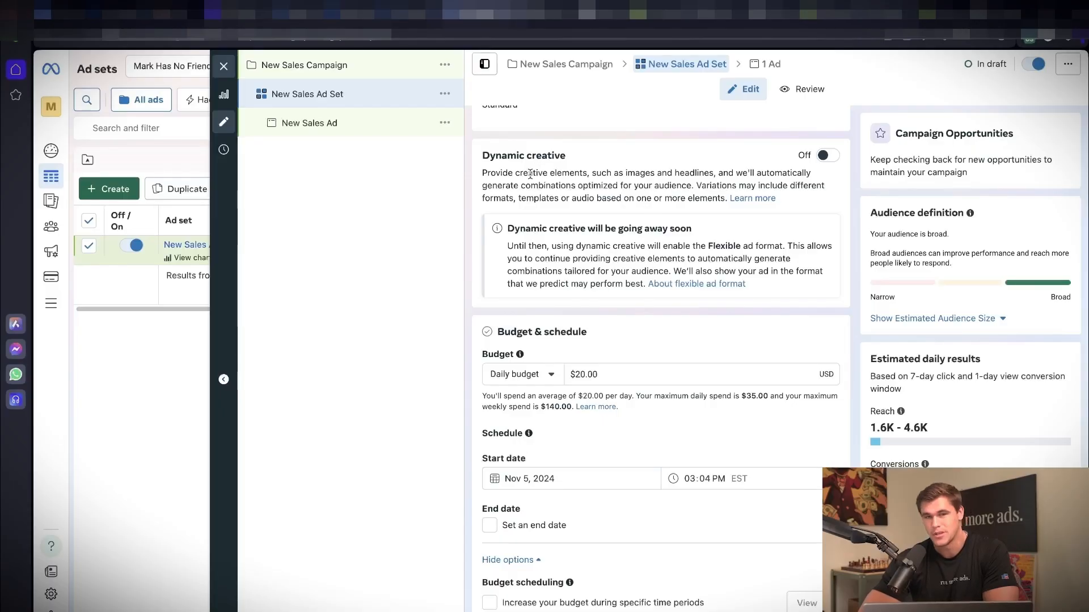
Step: Keep the ad set on a daily budget, set it to $30.00, and schedule the start date for Nov 6, 2024
{"action": "scroll", "coordinate": [529, 173], "scroll_direction": "down", "scroll_amount": 1}
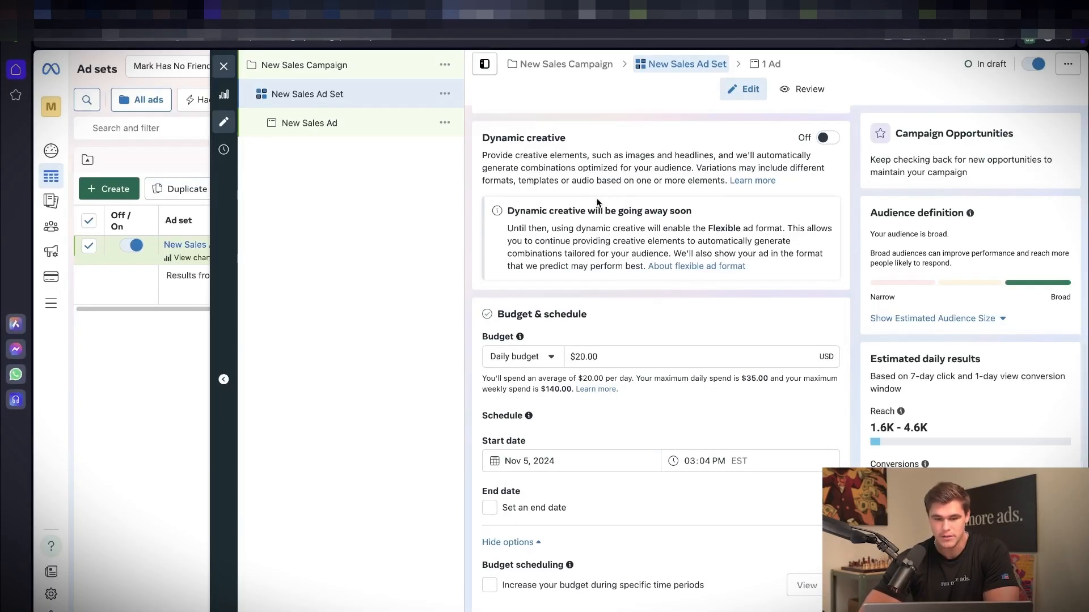
{"action": "scroll", "coordinate": [597, 203], "scroll_direction": "down", "scroll_amount": 3}
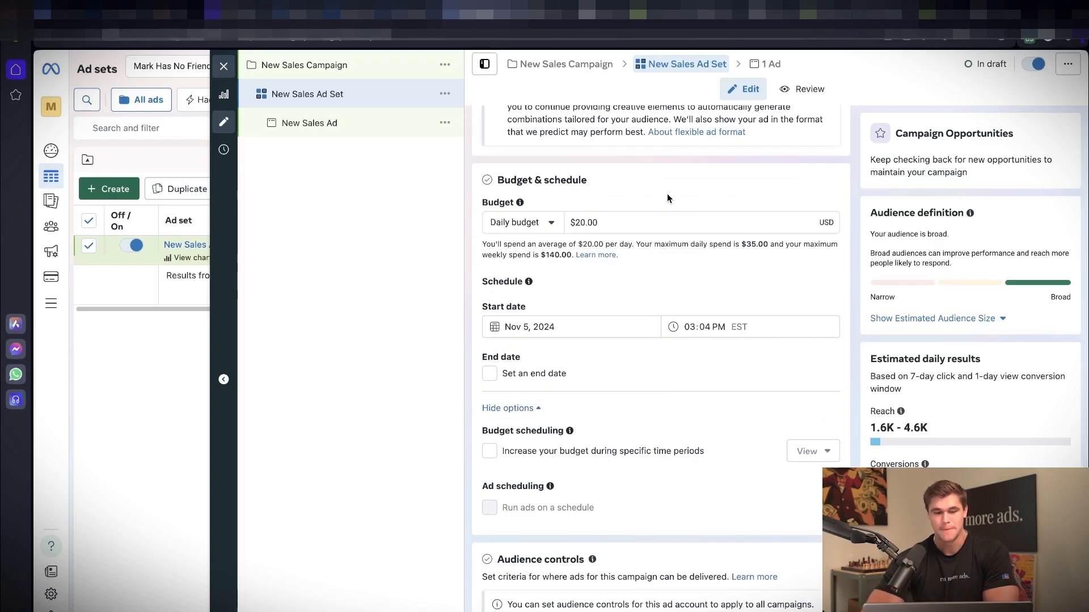
{"action": "left_click", "coordinate": [539, 227]}
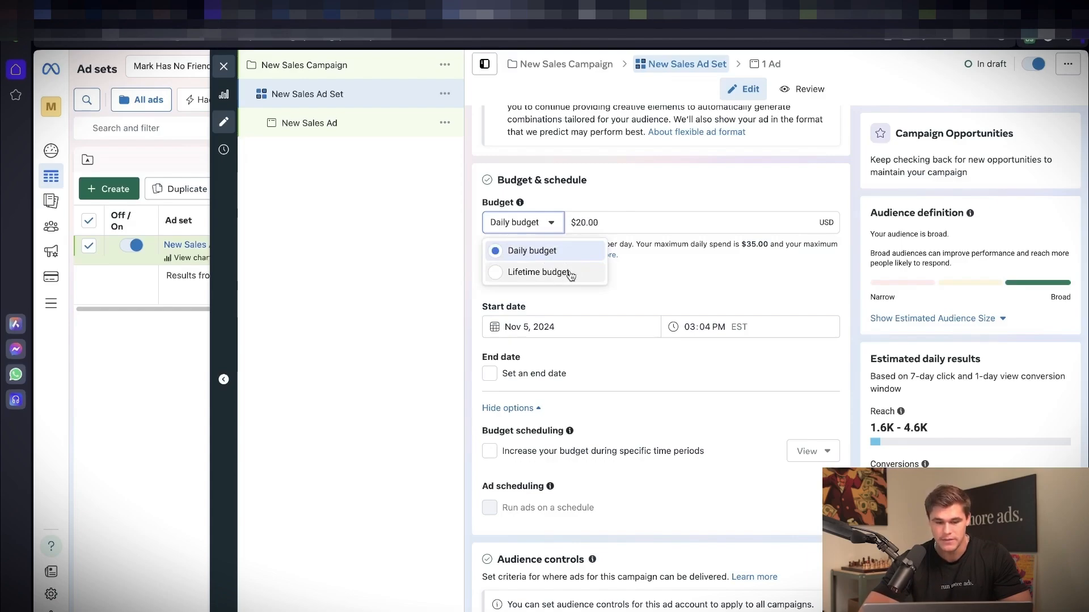
{"action": "left_click", "coordinate": [651, 382]}
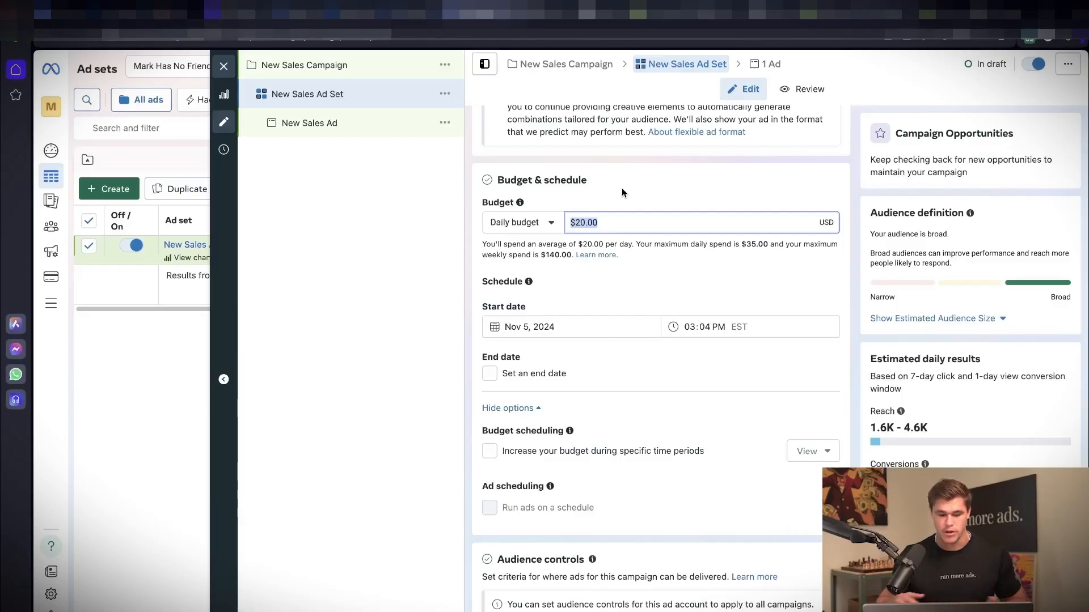
{"action": "type", "text": "30"}
{"action": "left_click", "coordinate": [616, 202]}
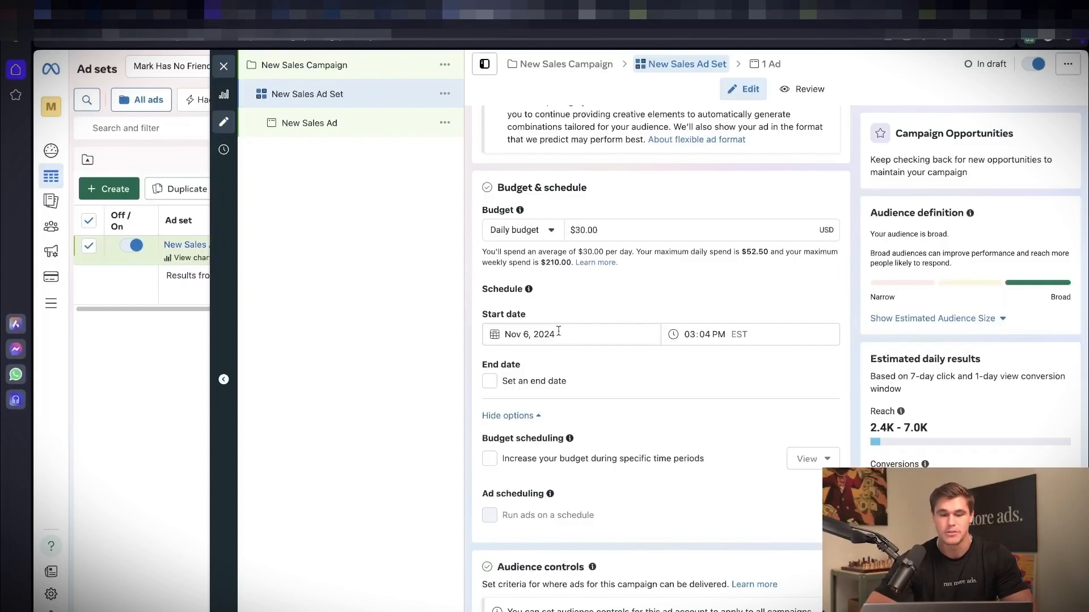
{"action": "left_click", "coordinate": [548, 334]}
{"action": "left_click", "coordinate": [563, 426]}
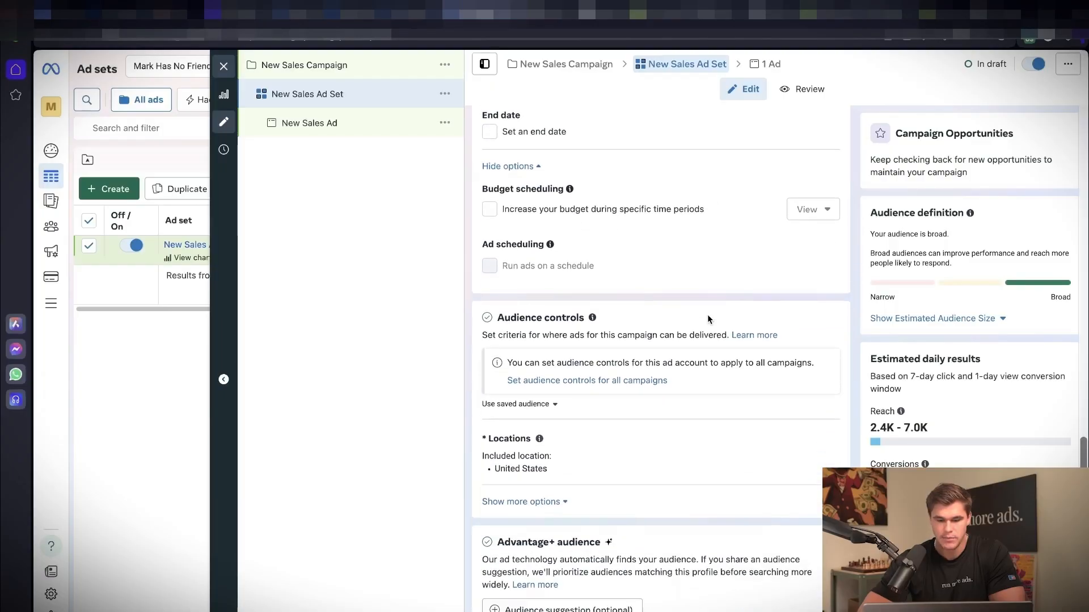
Step: Switch the ad set from Advantage+ audience to the original audience options and confirm using the original audience
{"action": "scroll", "coordinate": [707, 314], "scroll_direction": "down", "scroll_amount": 5}
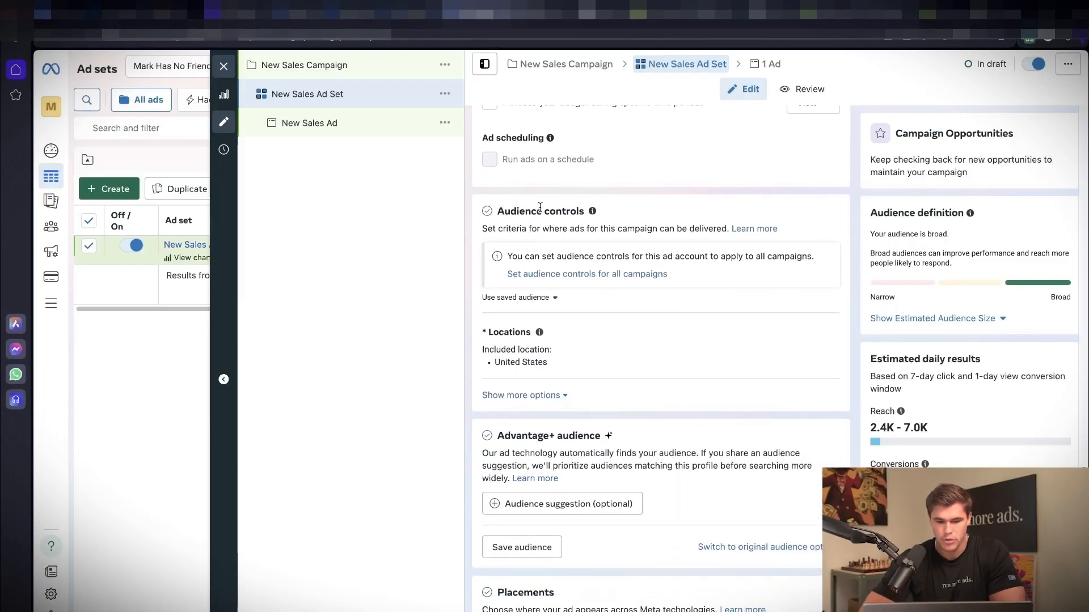
{"action": "left_click_drag", "start_coordinate": [500, 211], "coordinate": [580, 213]}
{"action": "left_click", "coordinate": [580, 213]}
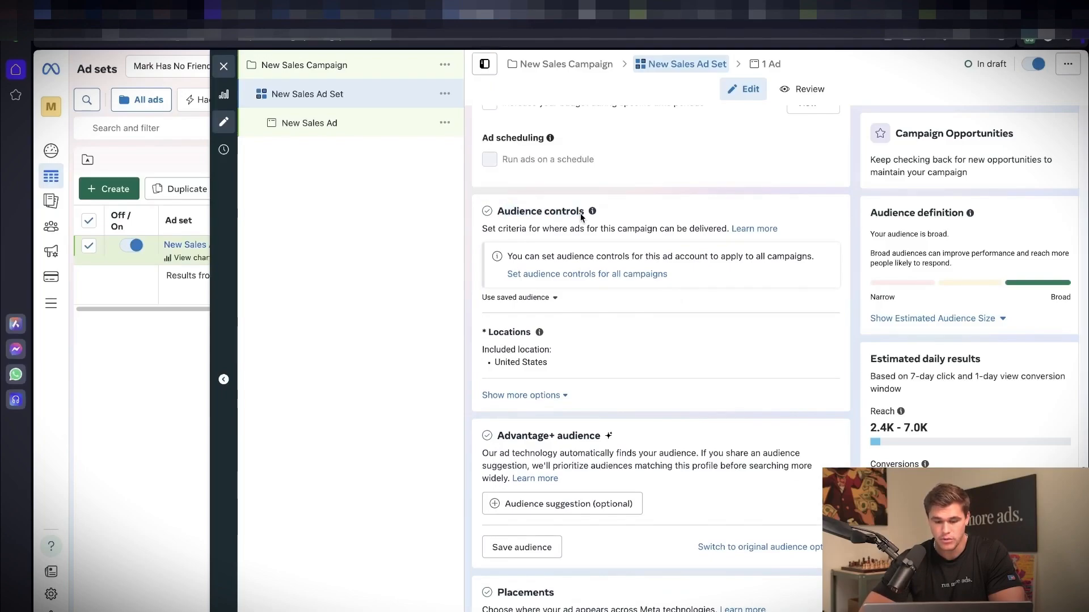
{"action": "scroll", "coordinate": [711, 253], "scroll_direction": "down", "scroll_amount": 2}
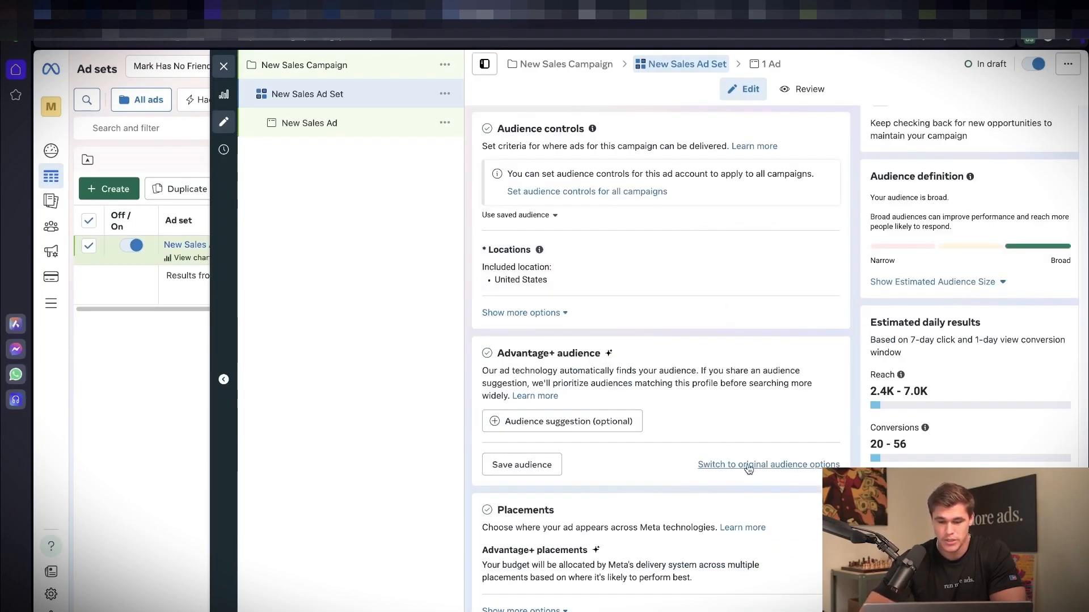
{"action": "left_click", "coordinate": [769, 467]}
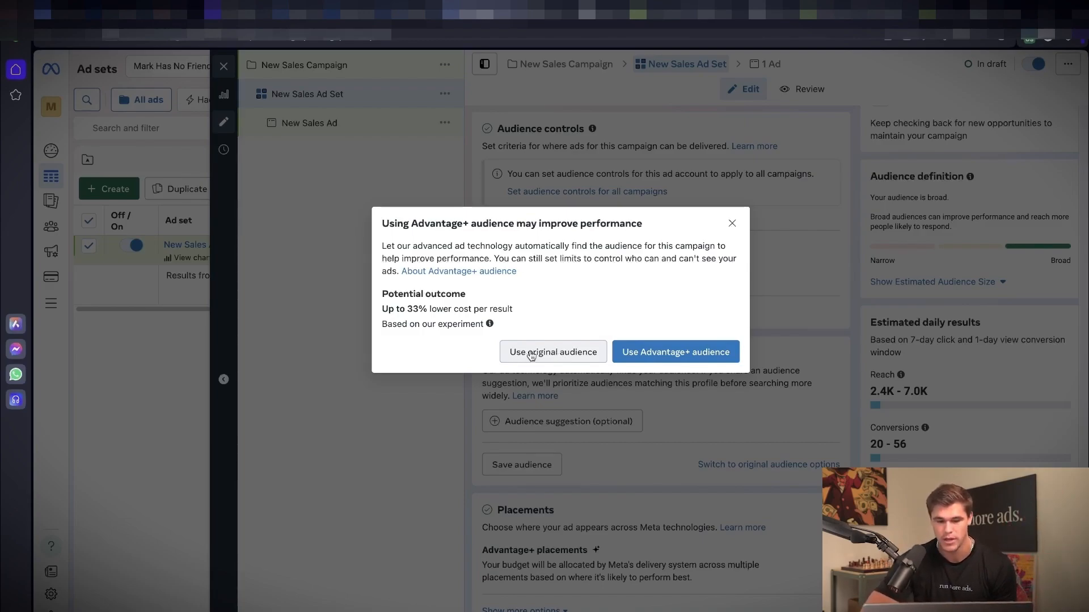
{"action": "left_click", "coordinate": [598, 350]}
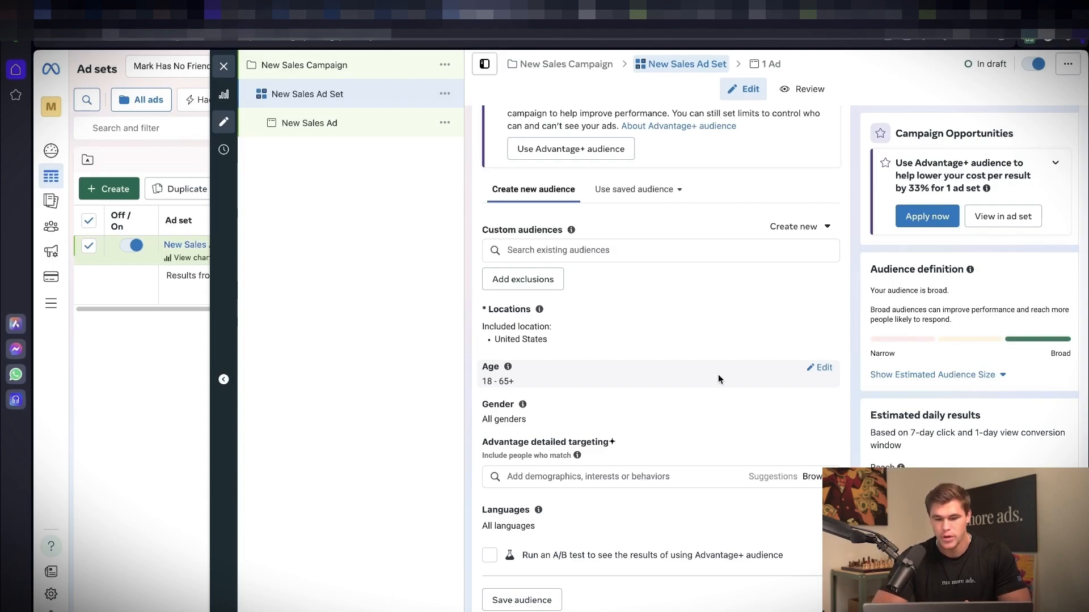
Step: Open the audience's locations, age and gender for editing, and set the gender to Women
{"action": "left_click", "coordinate": [822, 368]}
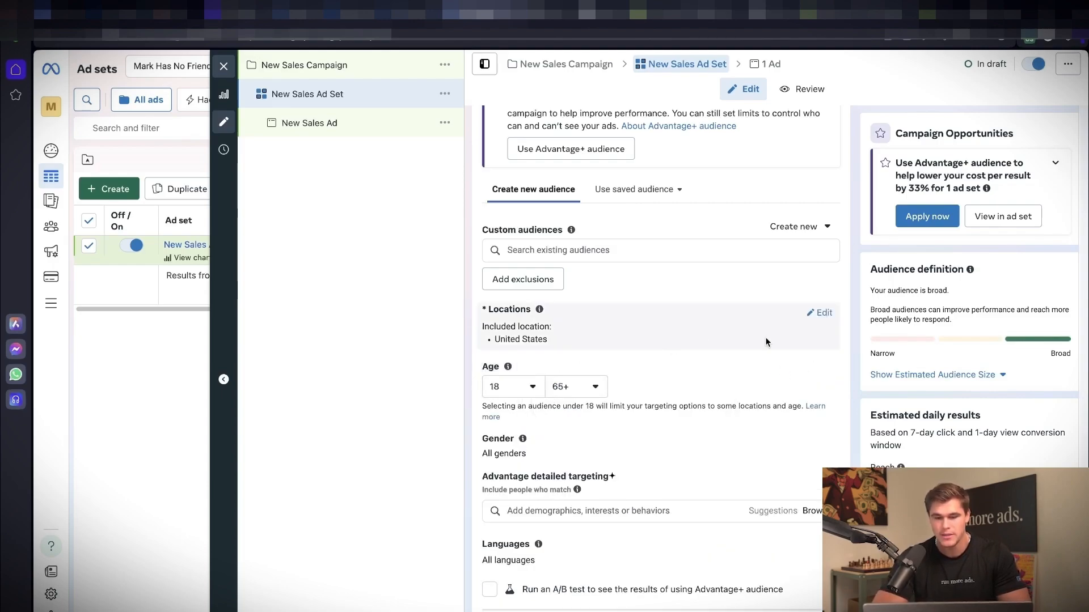
{"action": "left_click", "coordinate": [764, 337]}
{"action": "scroll", "coordinate": [722, 349], "scroll_direction": "down", "scroll_amount": 1}
{"action": "left_click", "coordinate": [822, 448]}
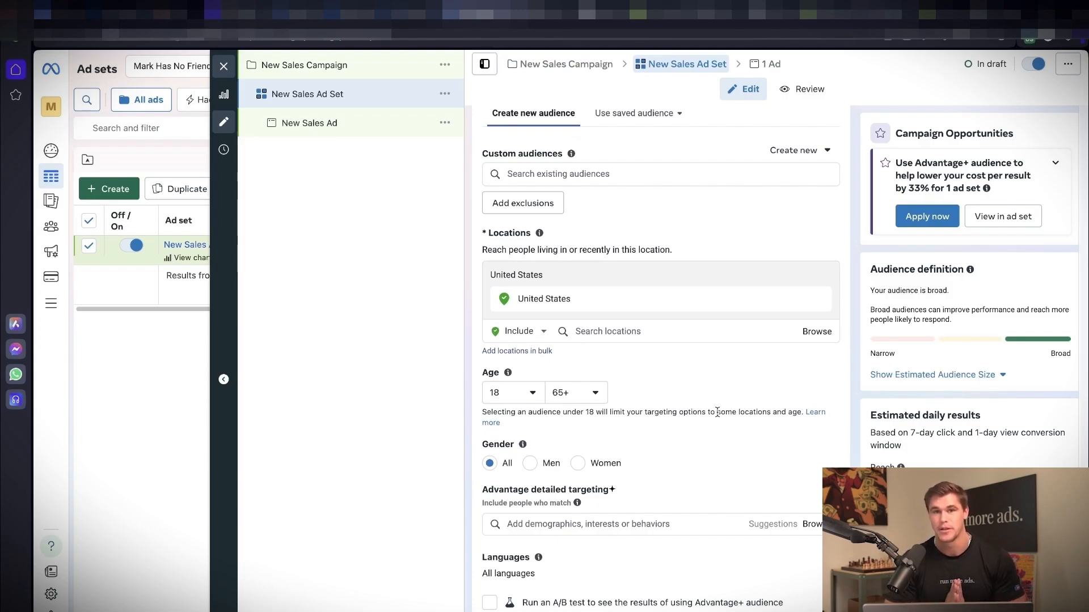
{"action": "scroll", "coordinate": [718, 412], "scroll_direction": "down", "scroll_amount": 1}
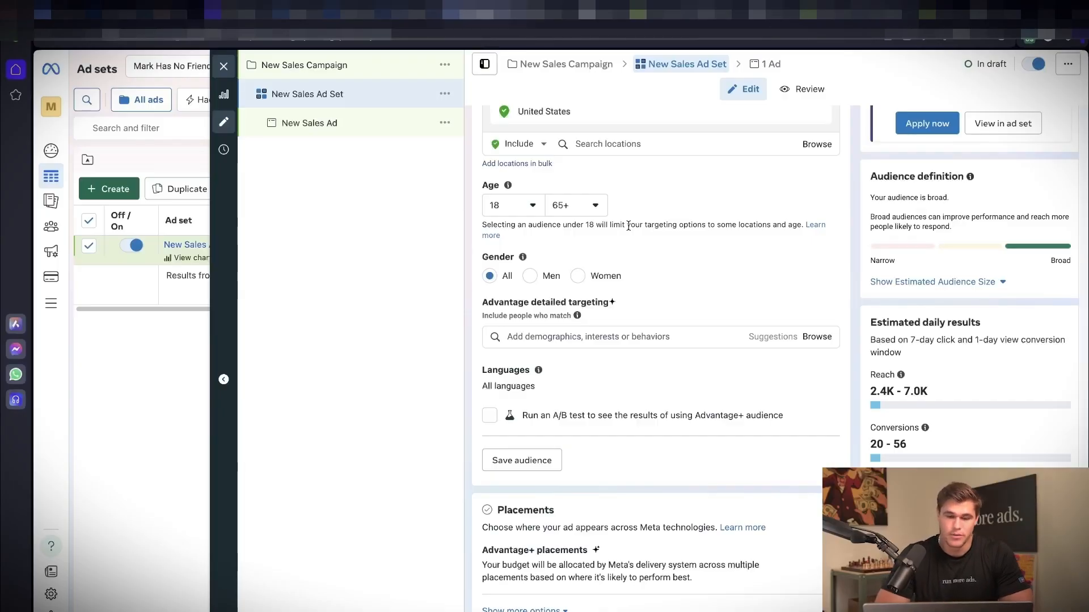
{"action": "left_click", "coordinate": [529, 275]}
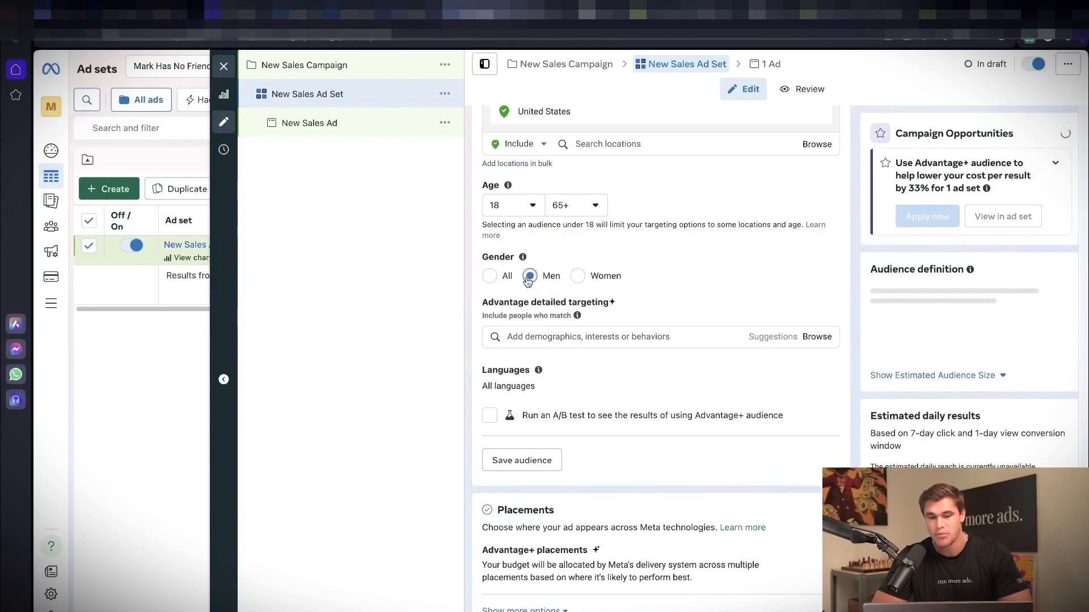
{"action": "left_click", "coordinate": [576, 277]}
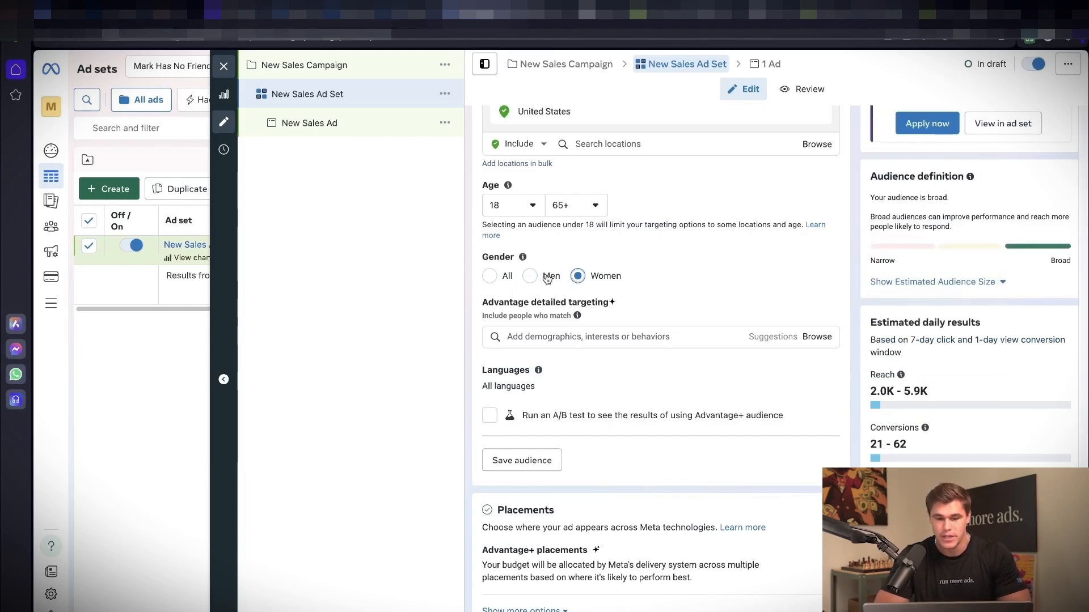
Step: Search detailed targeting for skincare and add the CeraVe Skincare (cosmetics) interest to the audience
{"action": "left_click", "coordinate": [584, 364]}
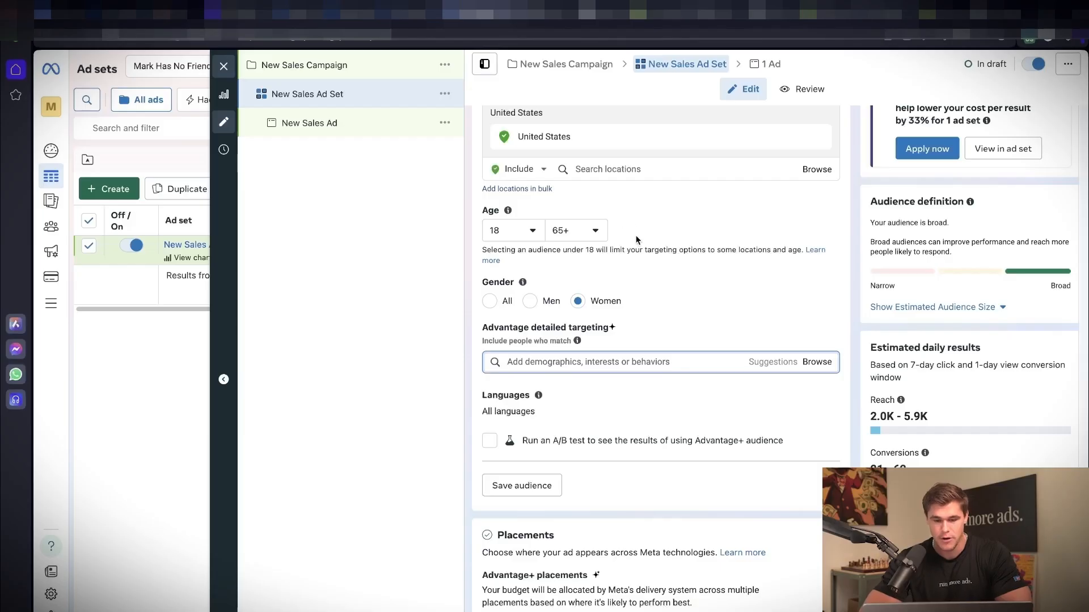
{"action": "scroll", "coordinate": [607, 306], "scroll_direction": "down", "scroll_amount": 1}
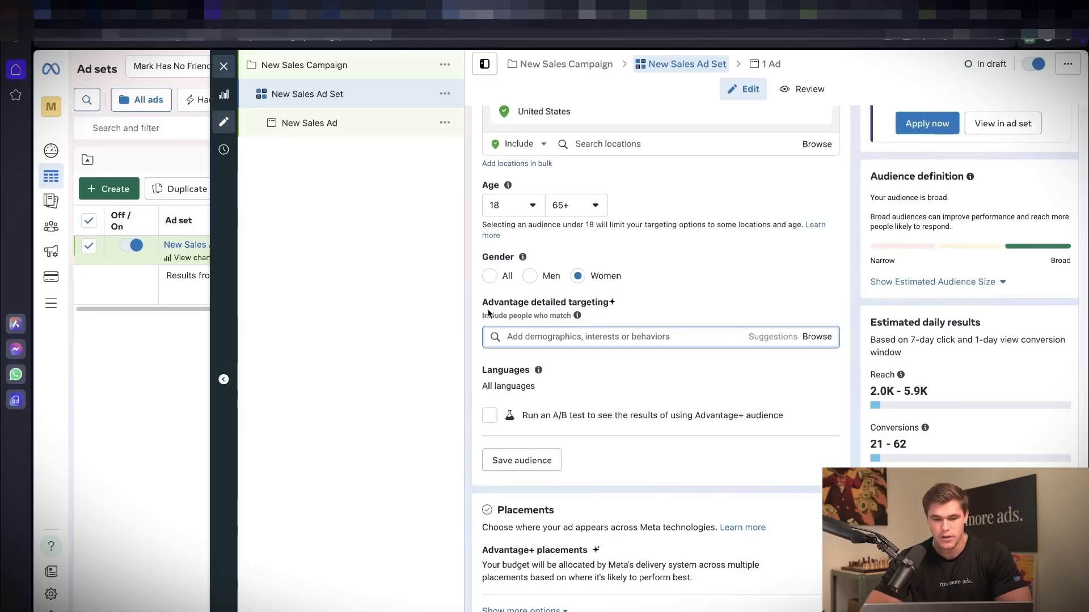
{"action": "left_click_drag", "start_coordinate": [482, 303], "coordinate": [606, 308]}
{"action": "left_click", "coordinate": [607, 308]}
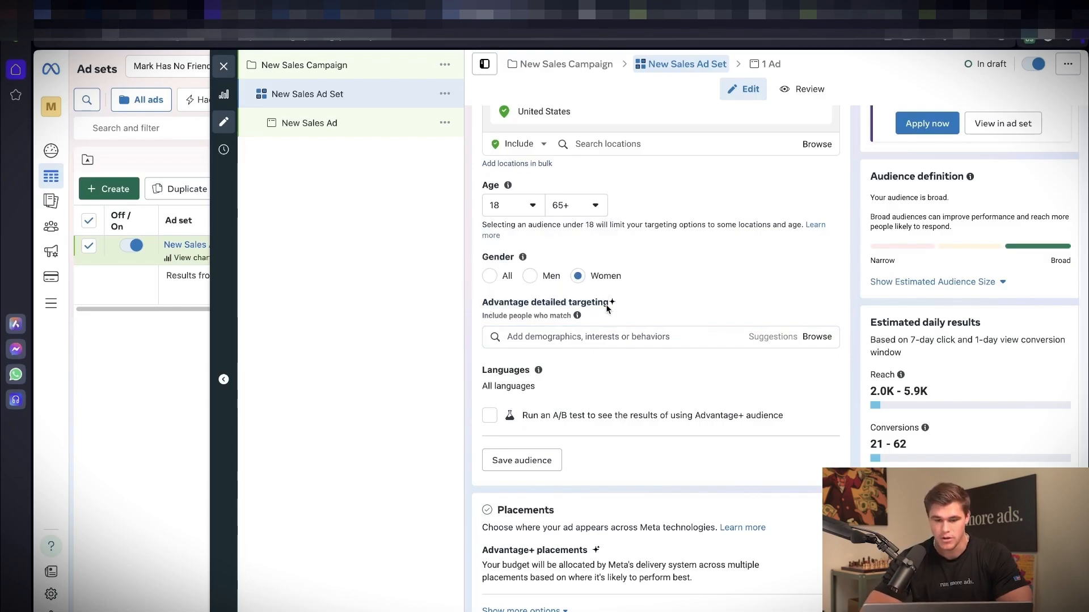
{"action": "left_click", "coordinate": [590, 337]}
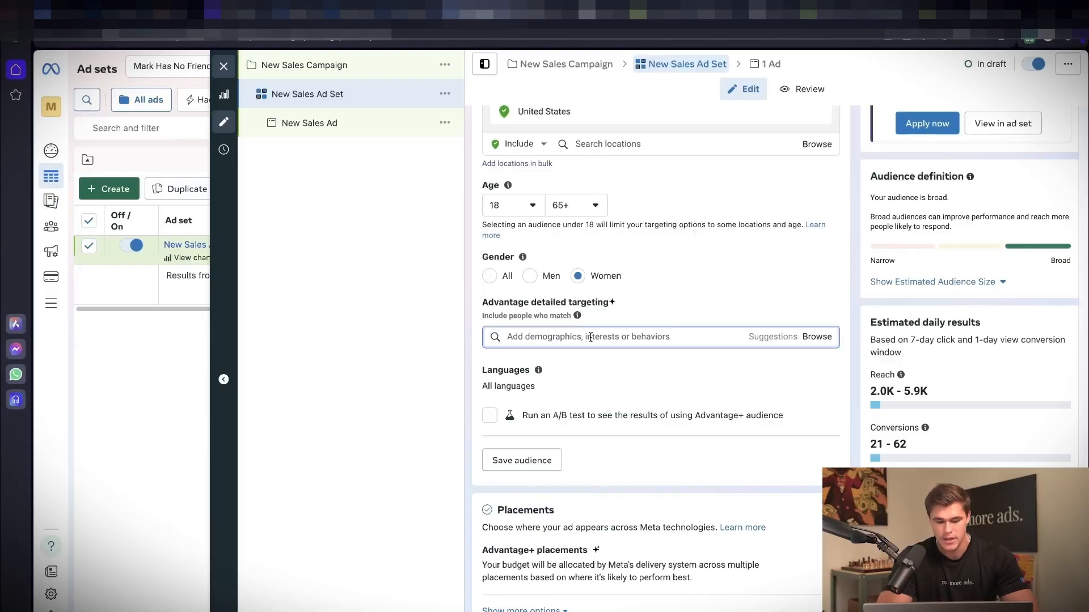
{"action": "type", "text": "skincare"}
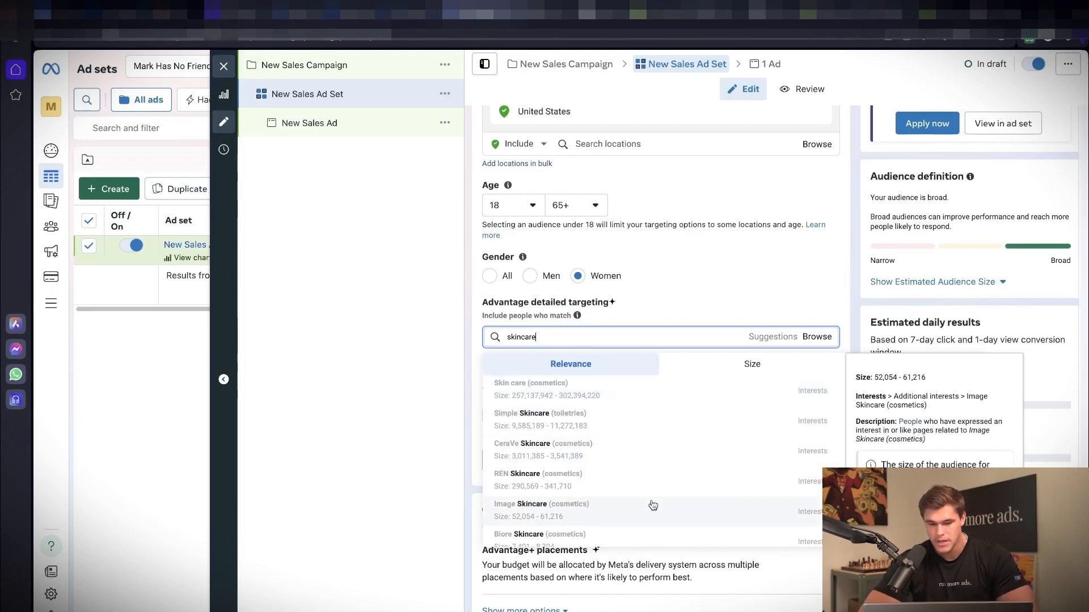
{"action": "scroll", "coordinate": [653, 506], "scroll_direction": "down", "scroll_amount": 2}
{"action": "scroll", "coordinate": [653, 506], "scroll_direction": "up", "scroll_amount": 2}
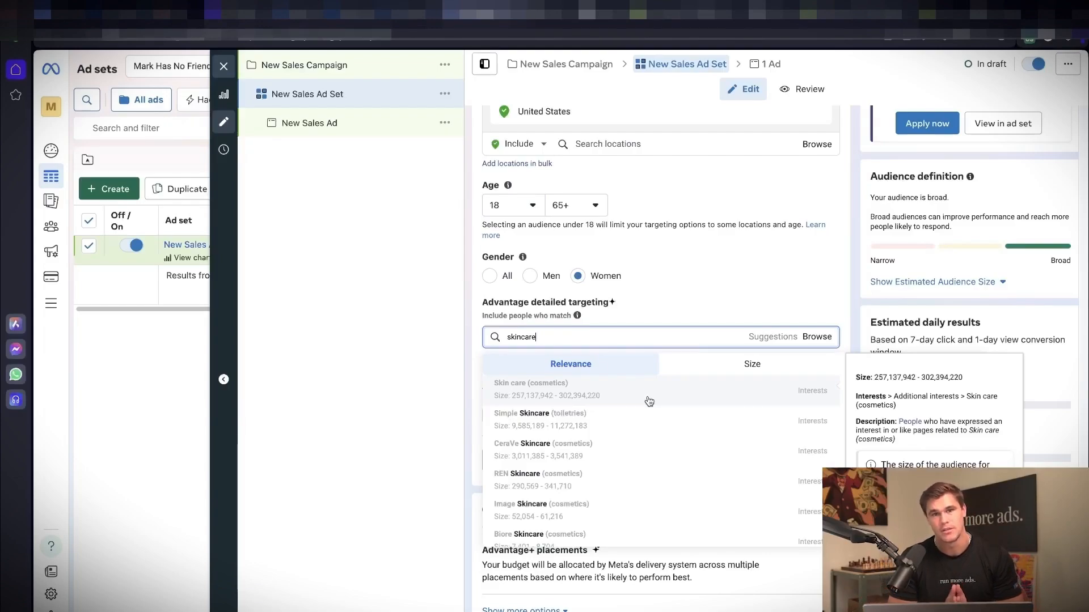
{"action": "left_click", "coordinate": [649, 452]}
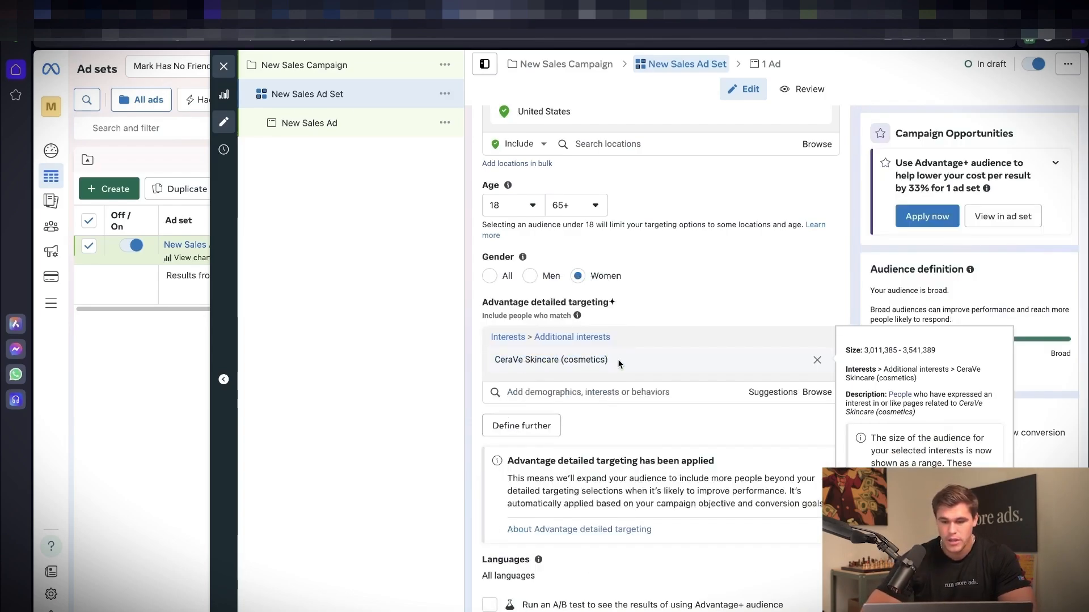
Step: Open the audience's languages for editing and add English (All)
{"action": "scroll", "coordinate": [617, 359], "scroll_direction": "down", "scroll_amount": 3}
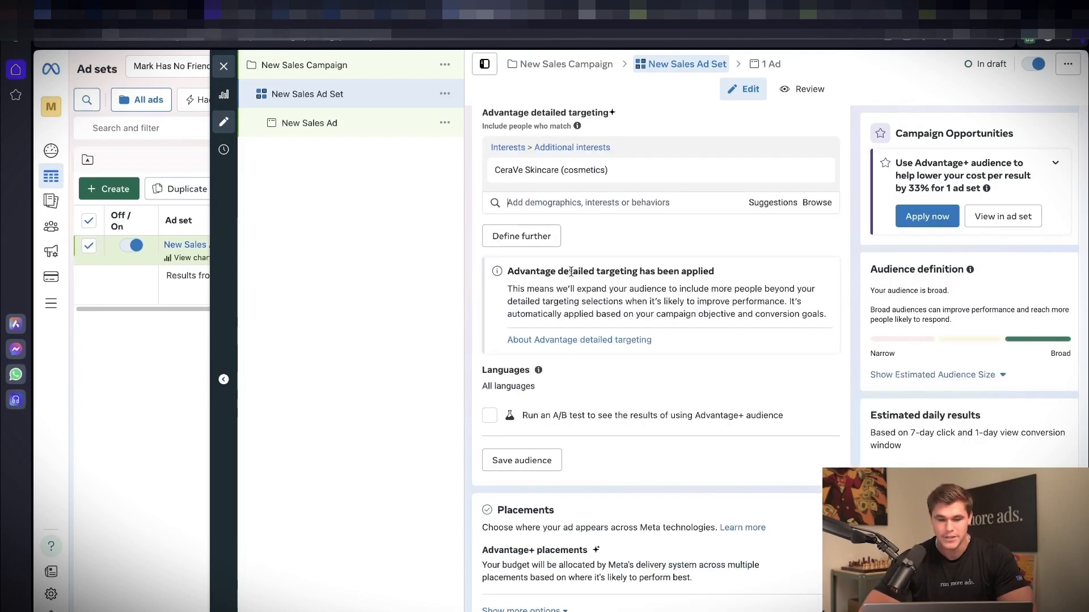
{"action": "left_click", "coordinate": [825, 382]}
{"action": "left_click", "coordinate": [604, 391]}
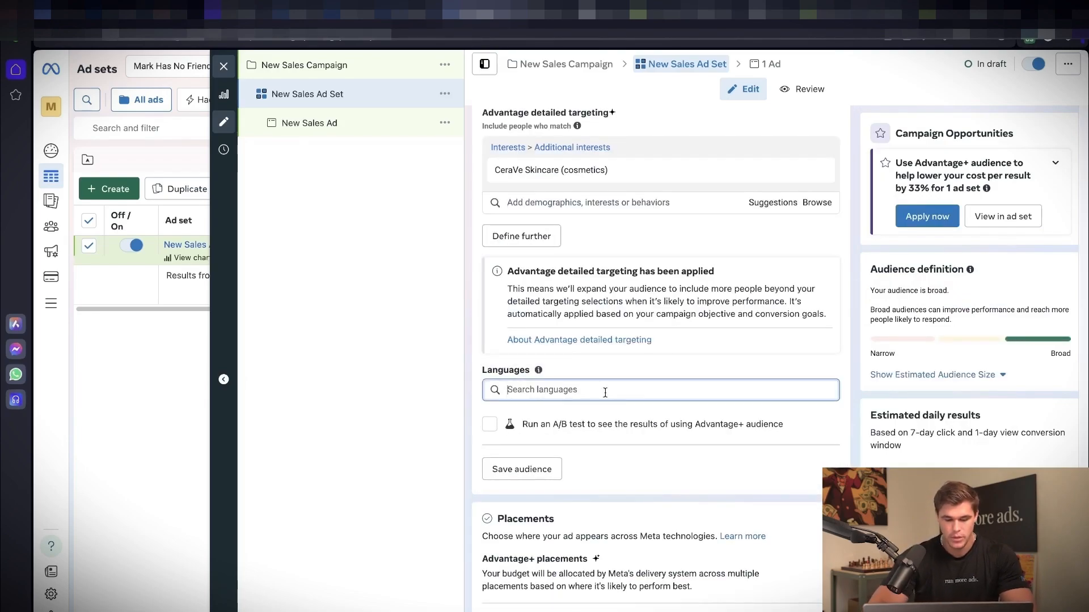
{"action": "type", "text": "english"}
{"action": "key", "text": "Return"}
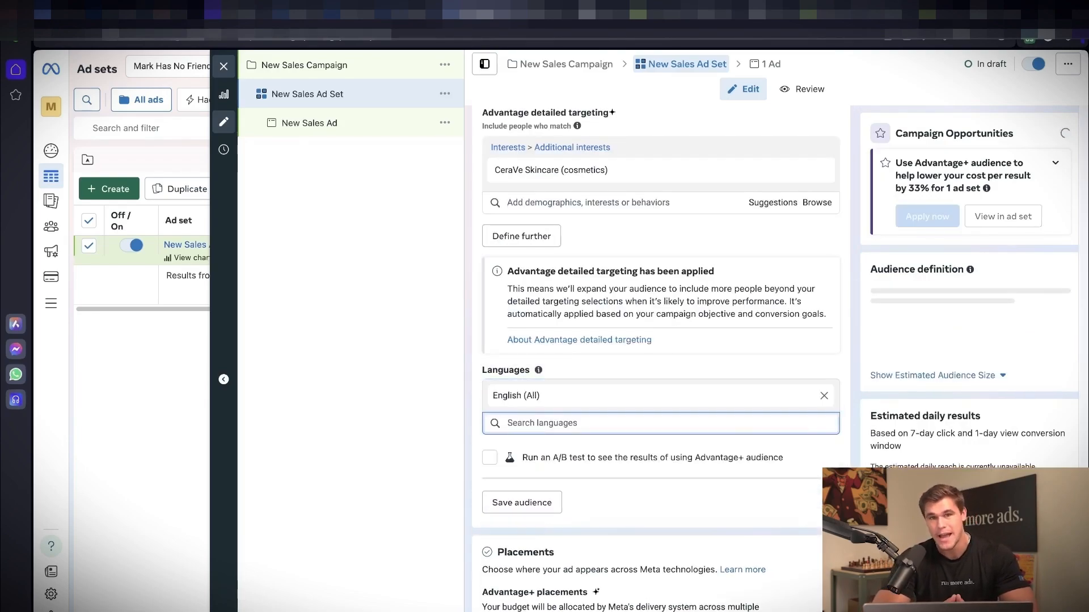
Step: Open the ad set's placements for editing and switch from Advantage+ placements to Manual placements
{"action": "scroll", "coordinate": [615, 523], "scroll_direction": "down", "scroll_amount": 5}
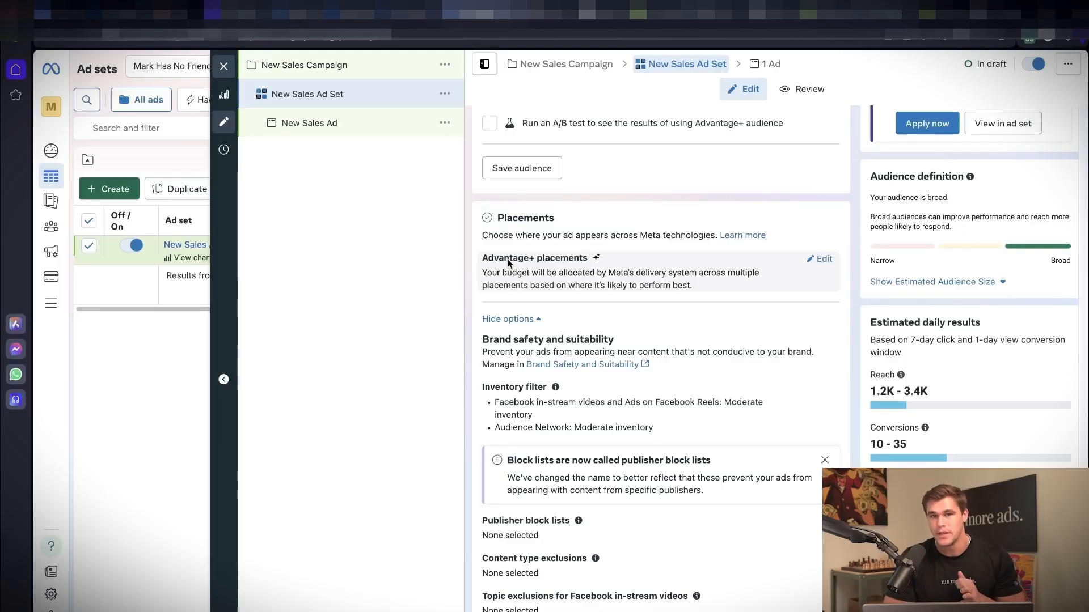
{"action": "left_click", "coordinate": [820, 259]}
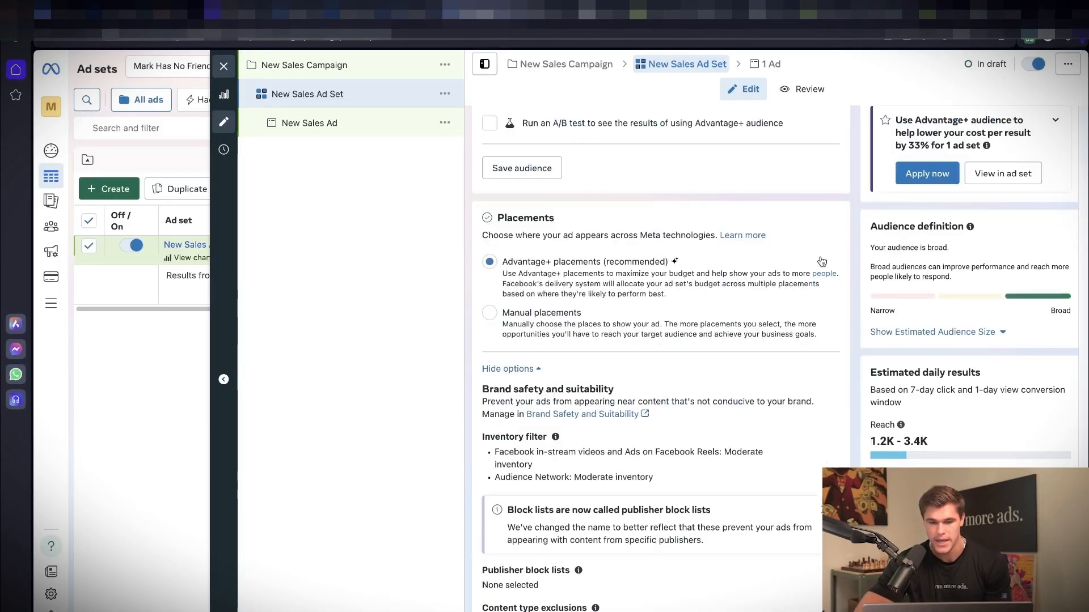
{"action": "left_click", "coordinate": [488, 313]}
{"action": "scroll", "coordinate": [682, 277], "scroll_direction": "down", "scroll_amount": 4}
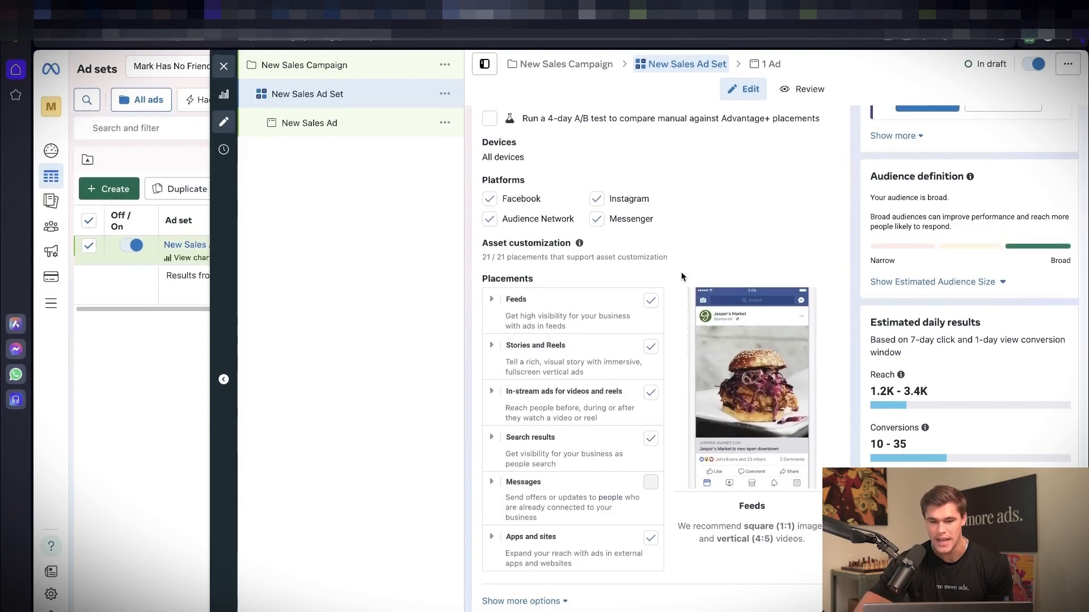
Step: Expand the Feeds and the Stories and Reels groups to review their individual placements, collapse Feeds, and switch back to Advantage+ placements
{"action": "left_click", "coordinate": [492, 299]}
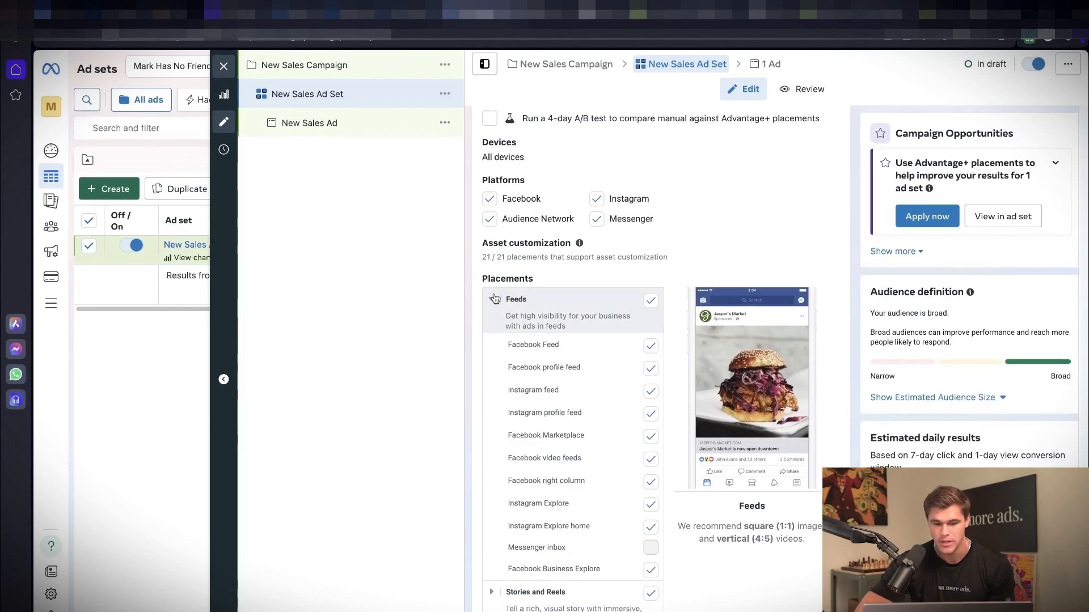
{"action": "scroll", "coordinate": [496, 574], "scroll_direction": "down", "scroll_amount": 3}
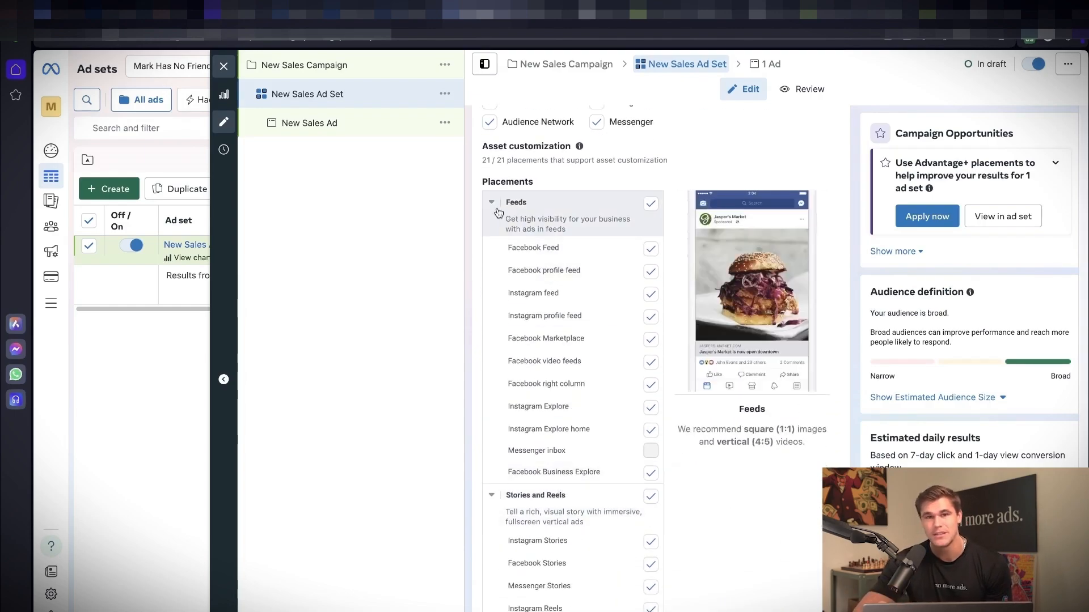
{"action": "left_click", "coordinate": [498, 213]}
{"action": "scroll", "coordinate": [507, 232], "scroll_direction": "up", "scroll_amount": 6}
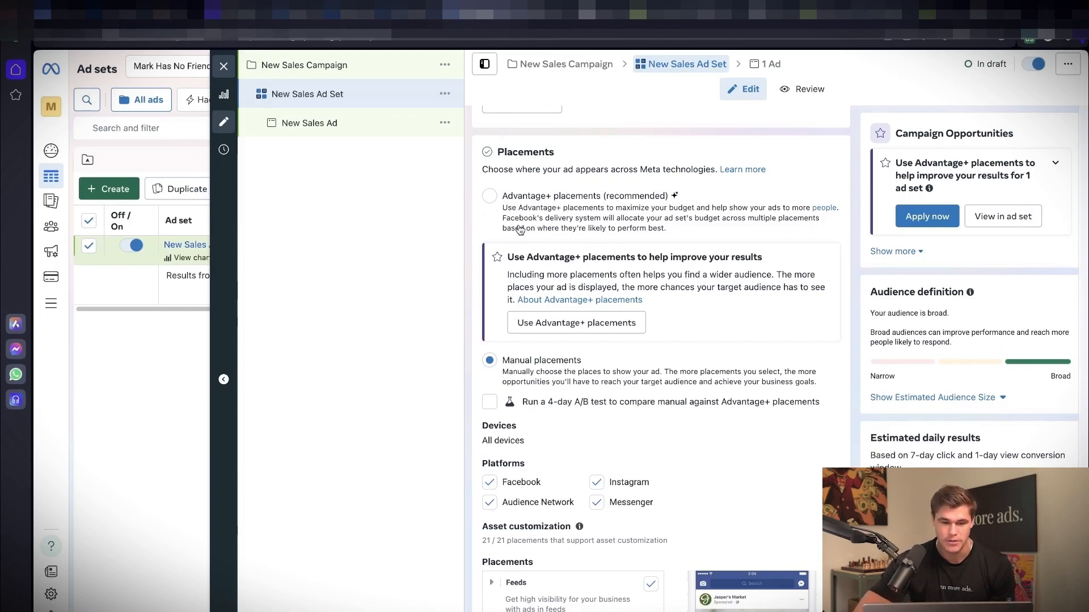
{"action": "left_click", "coordinate": [489, 196]}
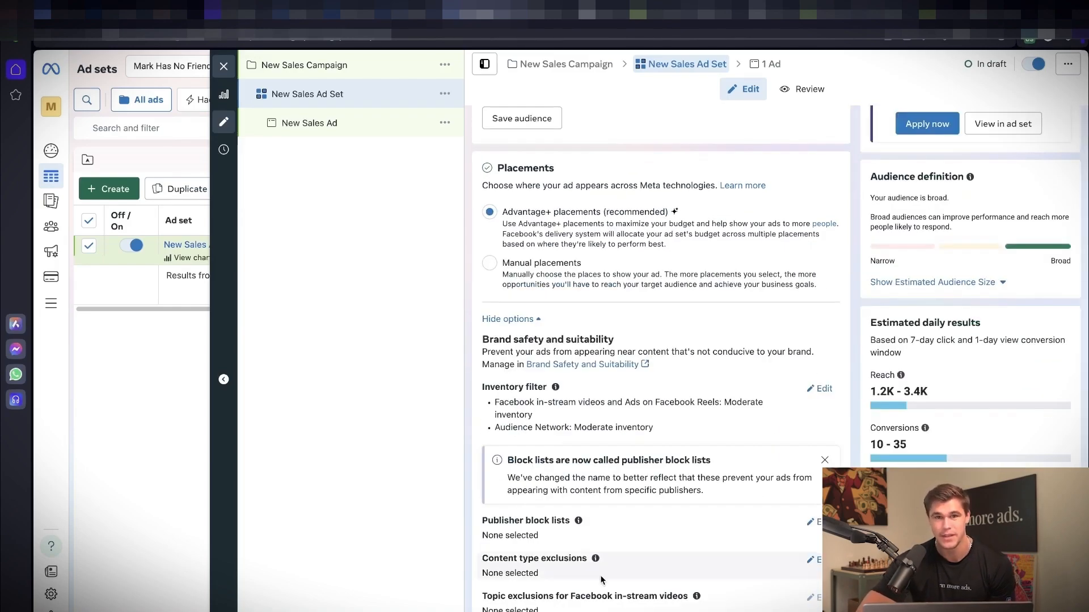
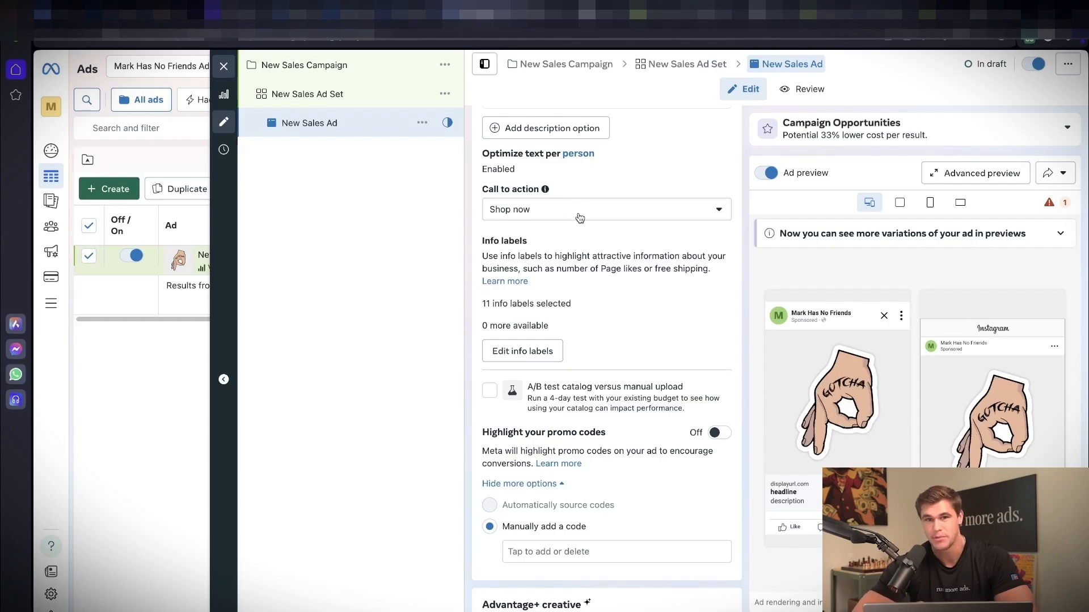
Step: Copy the My Store home page address into the ad's Website URL and review the remaining destination, event and tracking settings
{"action": "scroll", "coordinate": [579, 217], "scroll_direction": "down", "scroll_amount": 10}
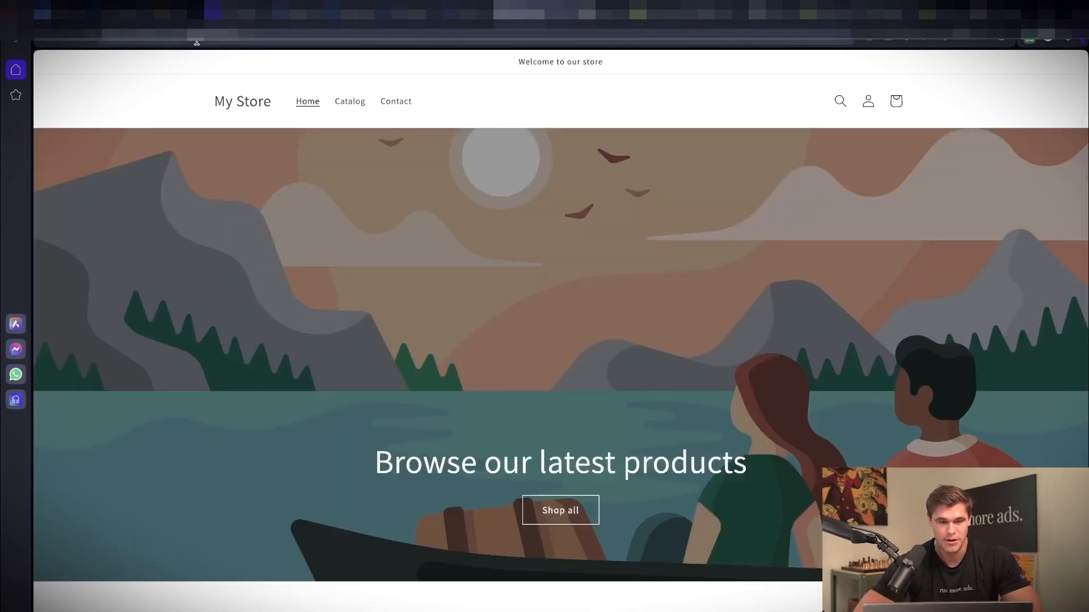
{"action": "left_click", "coordinate": [196, 40]}
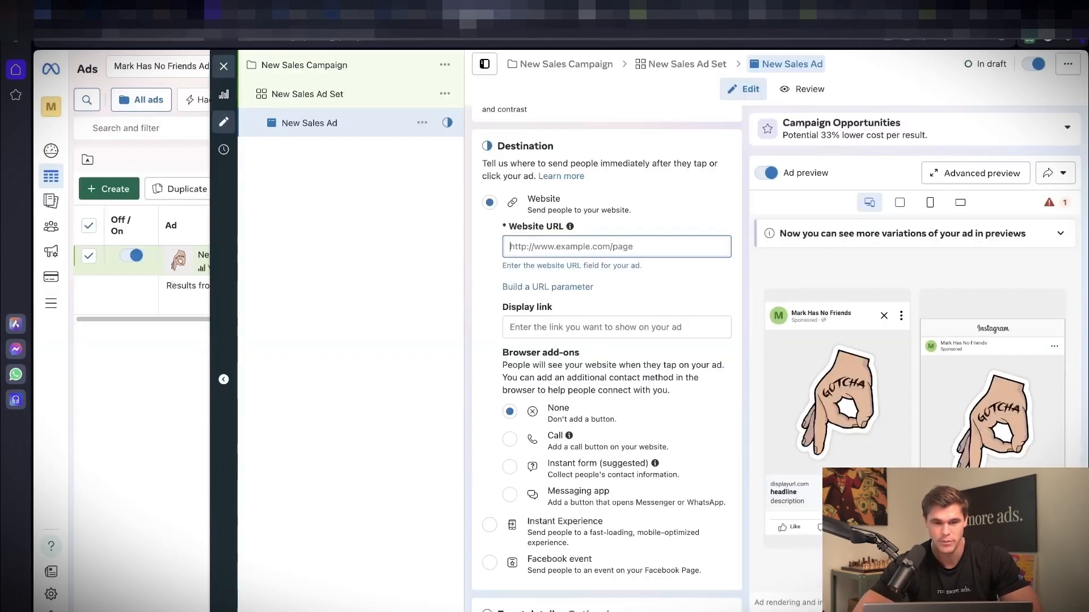
{"action": "type", "text": "https://n36rru-cz.myshopify.com"}
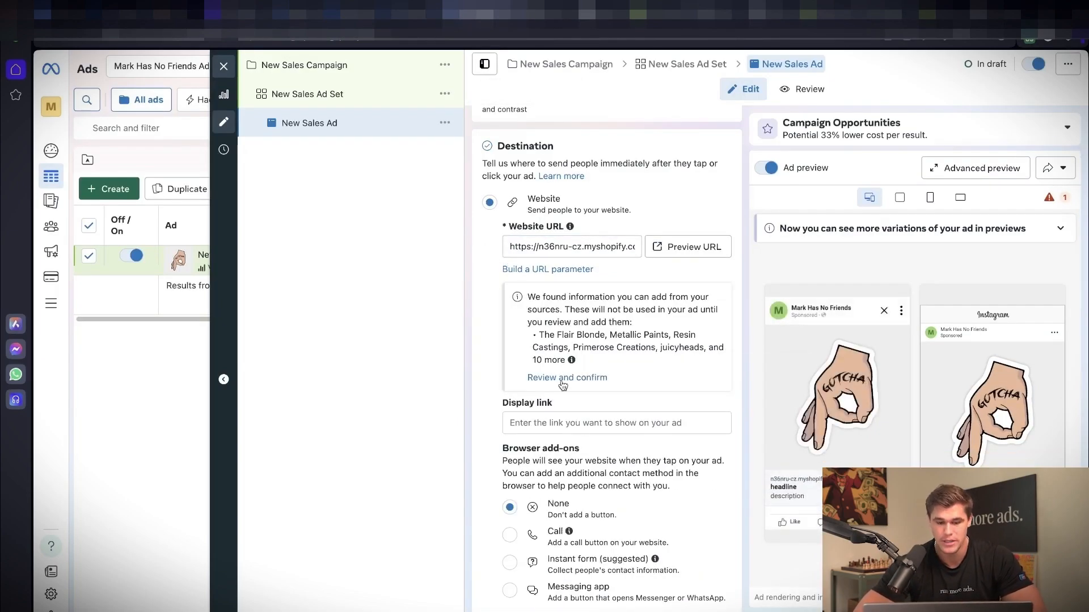
{"action": "scroll", "coordinate": [532, 455], "scroll_direction": "down", "scroll_amount": 3}
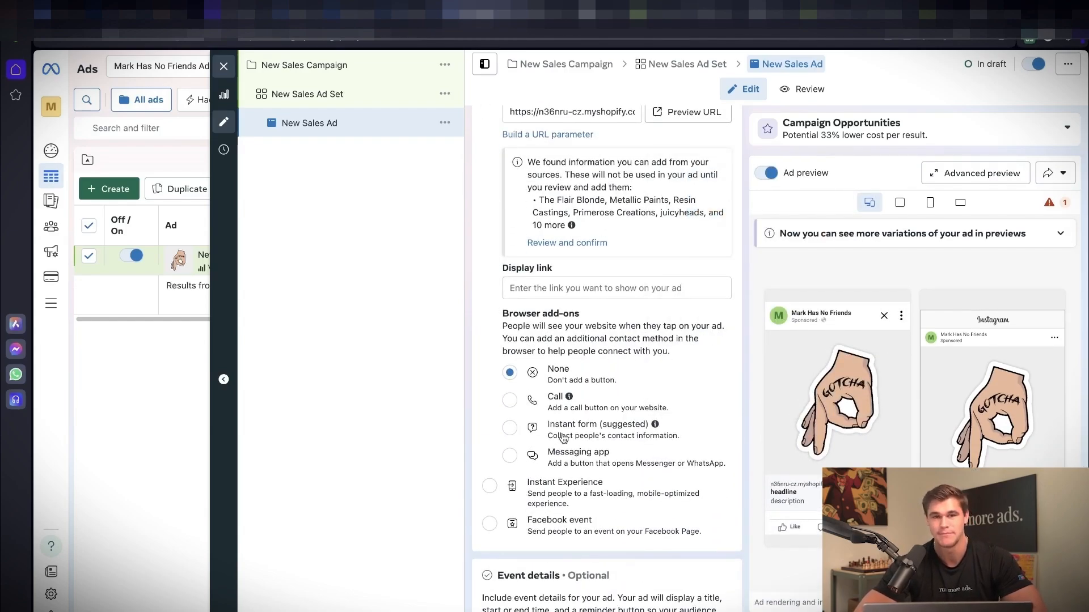
{"action": "scroll", "coordinate": [563, 438], "scroll_direction": "down", "scroll_amount": 2}
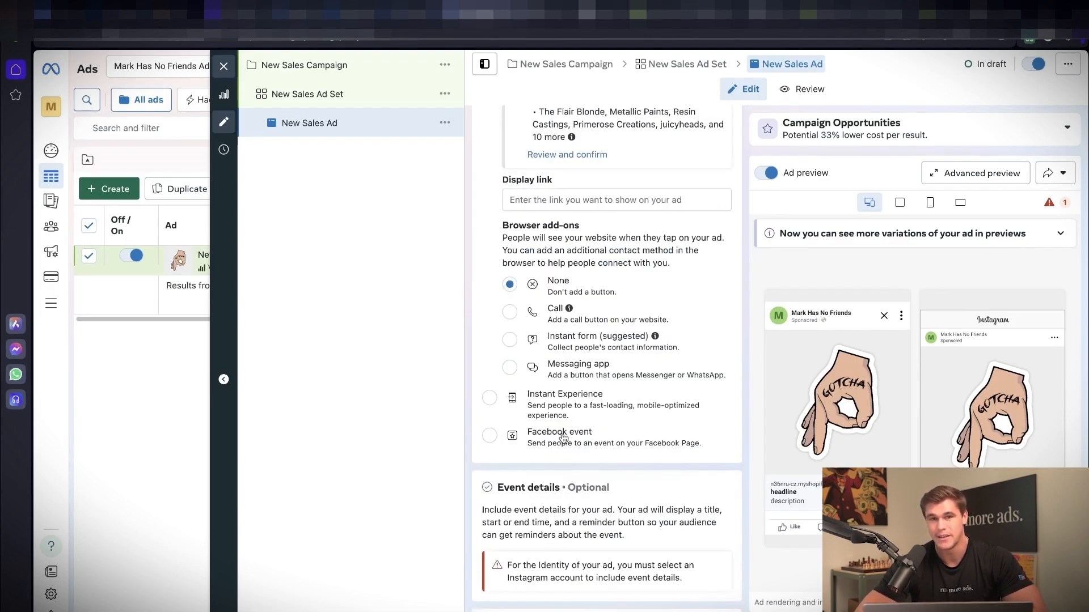
{"action": "scroll", "coordinate": [563, 437], "scroll_direction": "down", "scroll_amount": 7}
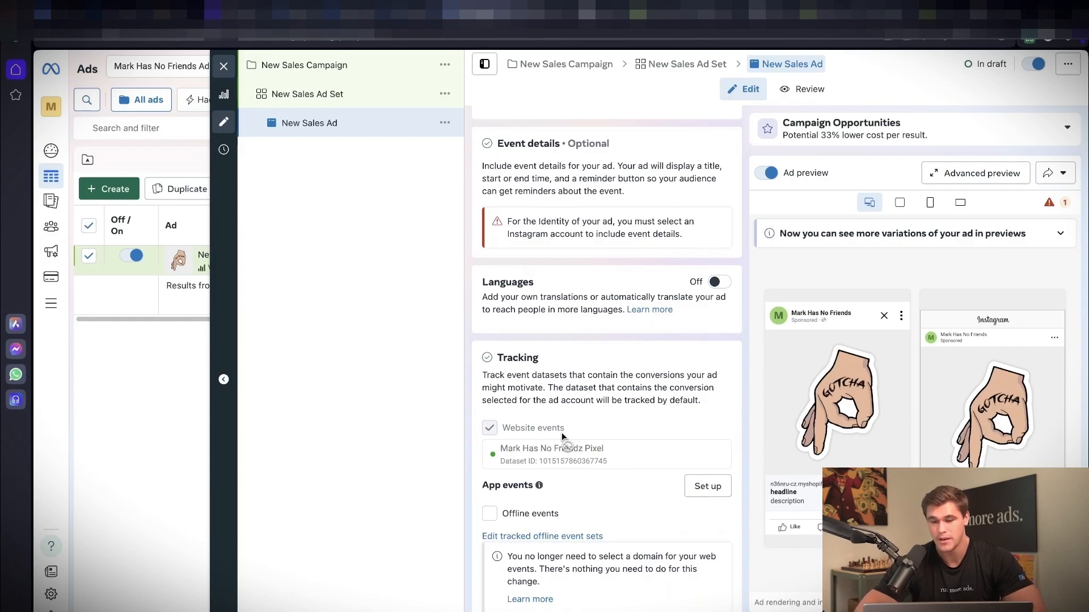
{"action": "scroll", "coordinate": [563, 435], "scroll_direction": "down", "scroll_amount": 2}
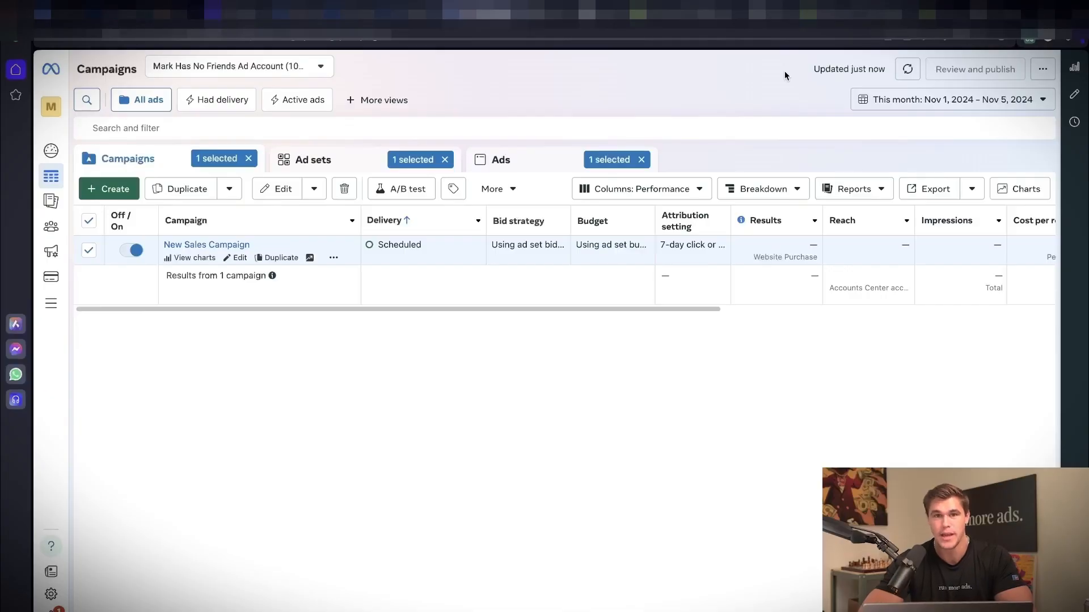
Step: Open column customization for the campaigns table and remove every selected column except Campaign, Delivery and Budget
{"action": "left_click", "coordinate": [584, 189]}
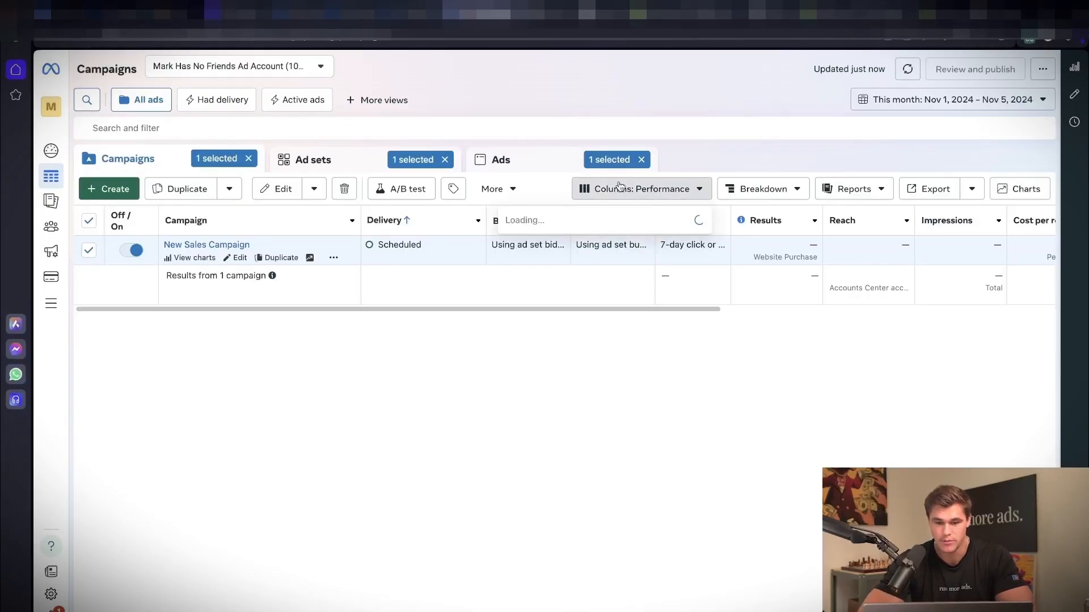
{"action": "left_click", "coordinate": [574, 586]}
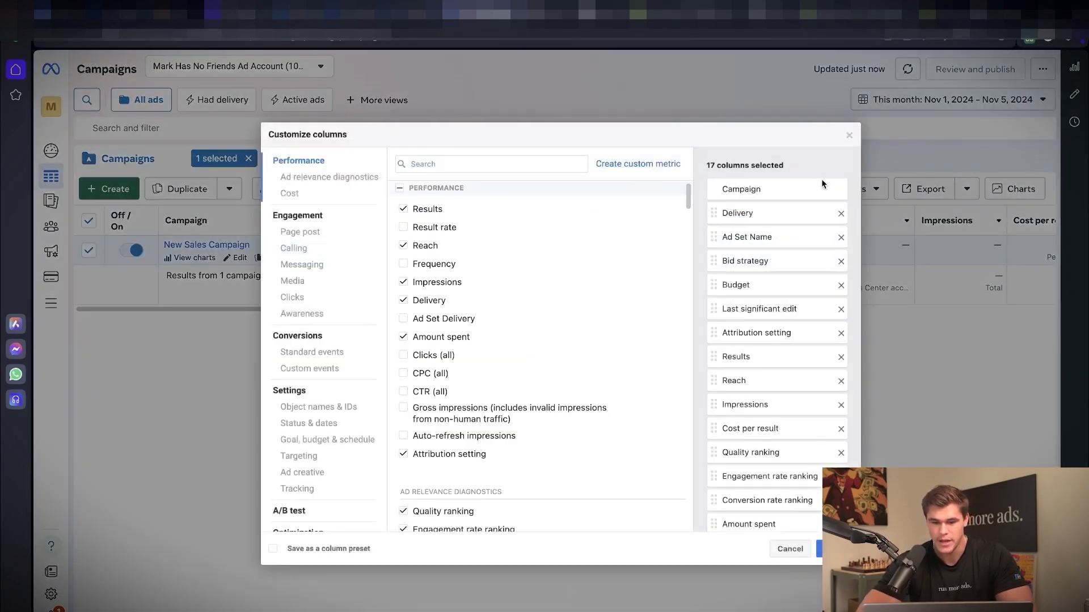
{"action": "left_click", "coordinate": [841, 237]}
{"action": "left_click", "coordinate": [841, 237]}
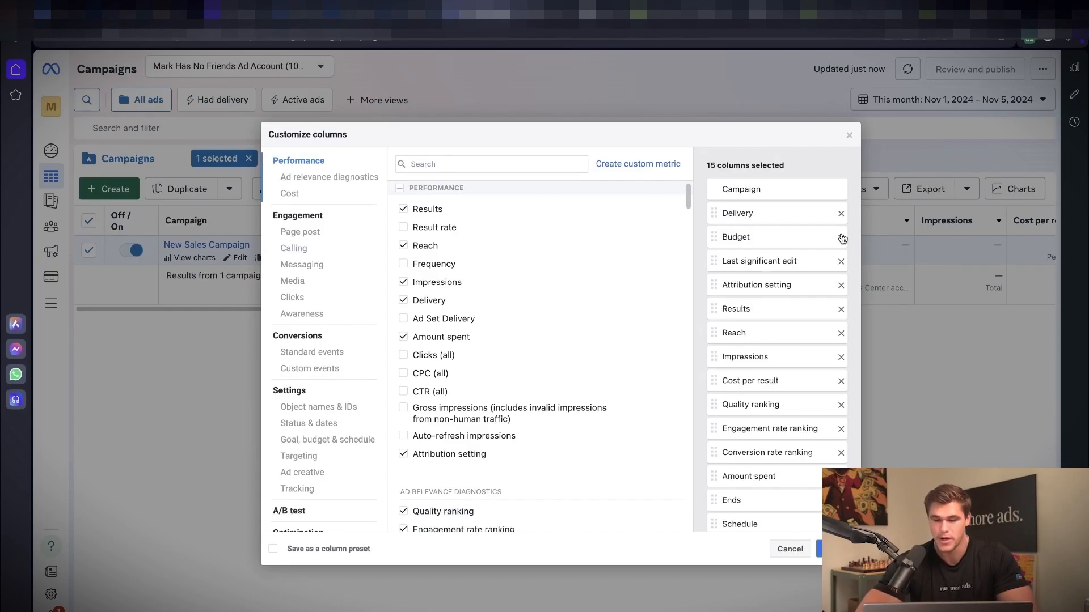
{"action": "left_click", "coordinate": [841, 261]}
{"action": "left_click", "coordinate": [841, 261]}
{"action": "left_click", "coordinate": [841, 261]}
{"action": "left_click", "coordinate": [841, 261]}
{"action": "left_click", "coordinate": [841, 261]}
{"action": "left_click", "coordinate": [841, 261]}
{"action": "left_click", "coordinate": [841, 260]}
{"action": "left_click", "coordinate": [841, 261]}
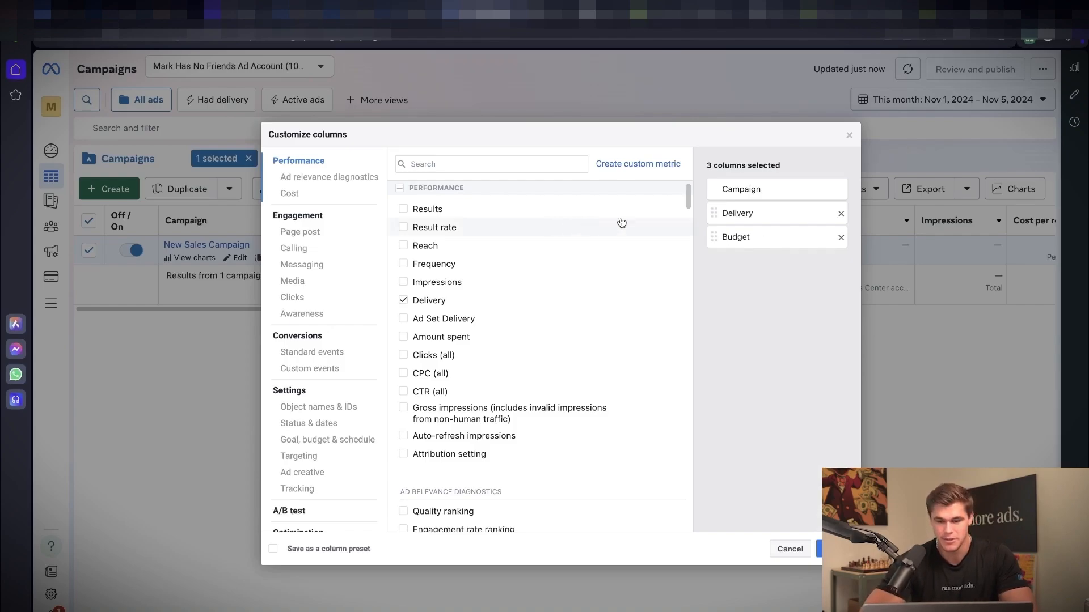
Step: Search the metrics for impressions and add the Impressions and CPM (cost per 1,000 impressions) columns
{"action": "left_click", "coordinate": [544, 164]}
{"action": "left_click", "coordinate": [405, 215]}
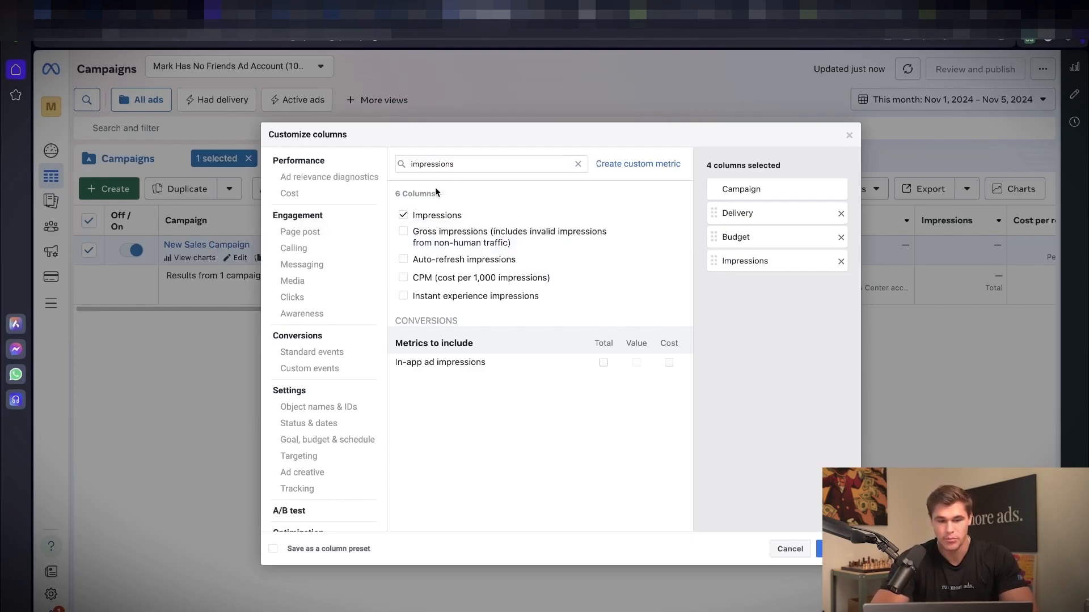
{"action": "left_click", "coordinate": [403, 278]}
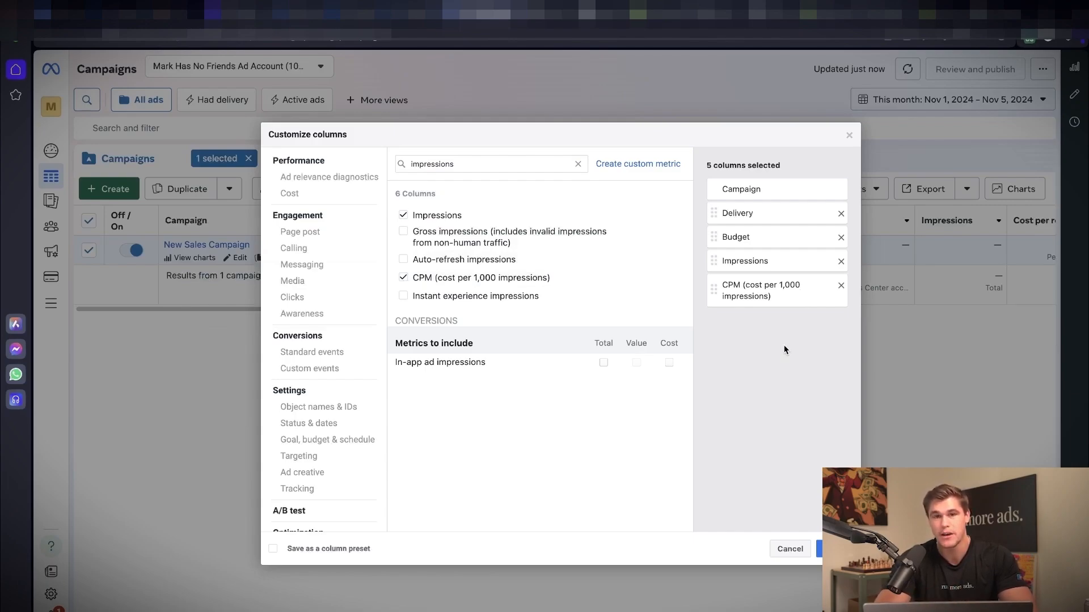
Step: Search the metrics for ctr and cpc, adding the CTR (link click-through rate) and CPC (cost per link click) columns
{"action": "double_click", "coordinate": [471, 167]}
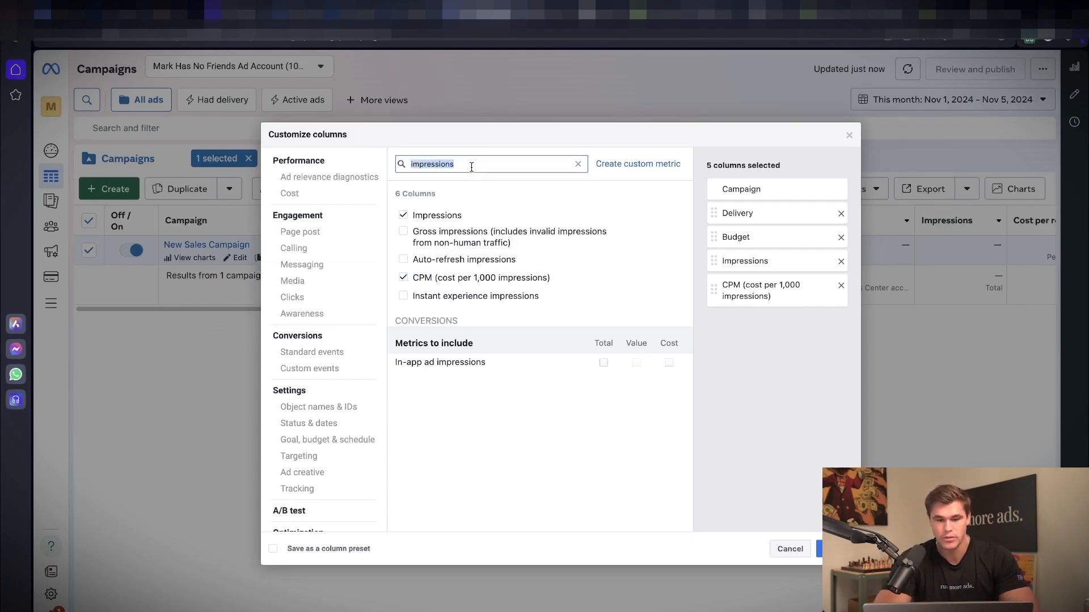
{"action": "type", "text": "ctr"}
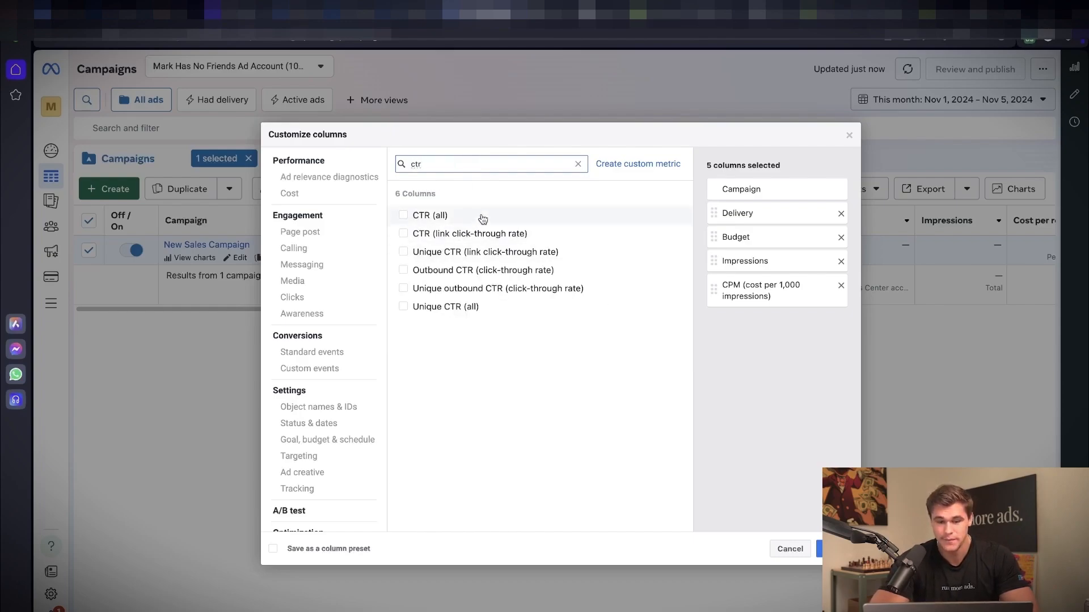
{"action": "left_click", "coordinate": [405, 236]}
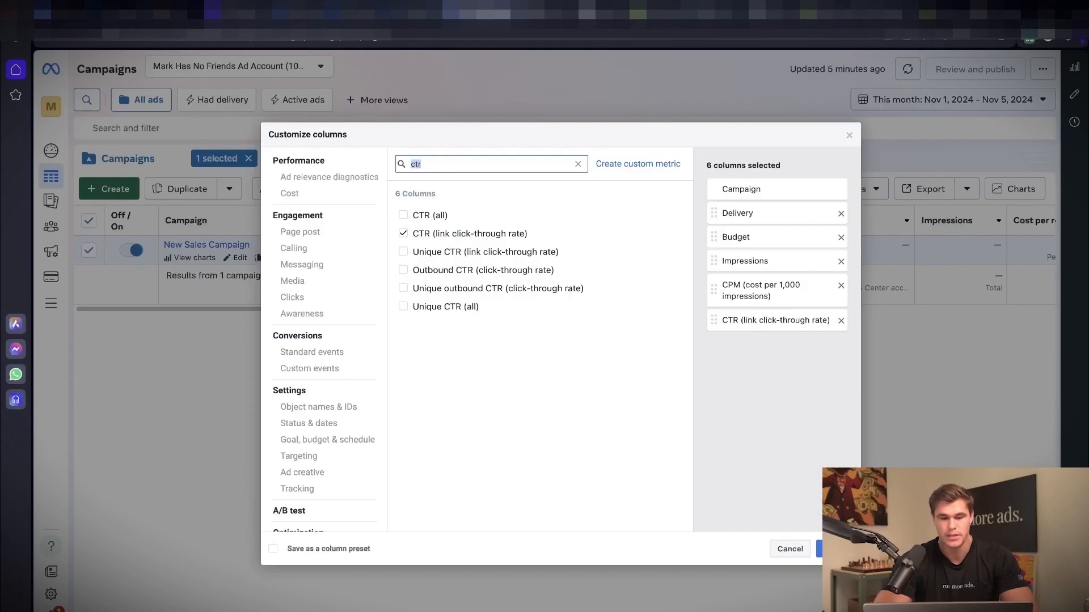
{"action": "type", "text": "cpc"}
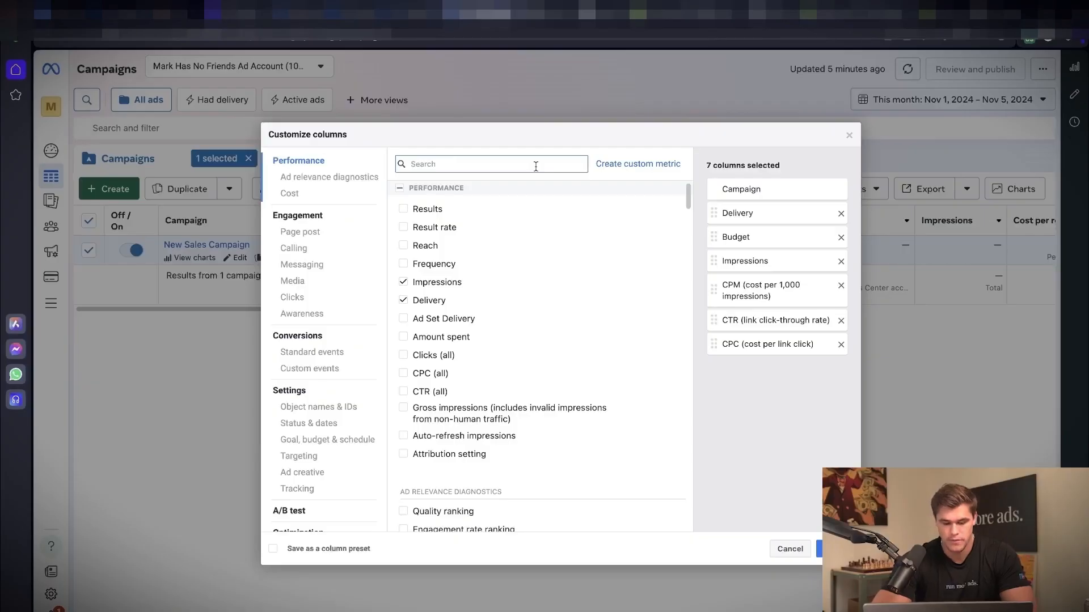
Step: Find and add the Link clicks column and the total for Landing page views
{"action": "type", "text": "link"}
{"action": "left_click", "coordinate": [403, 215]}
{"action": "double_click", "coordinate": [475, 159]}
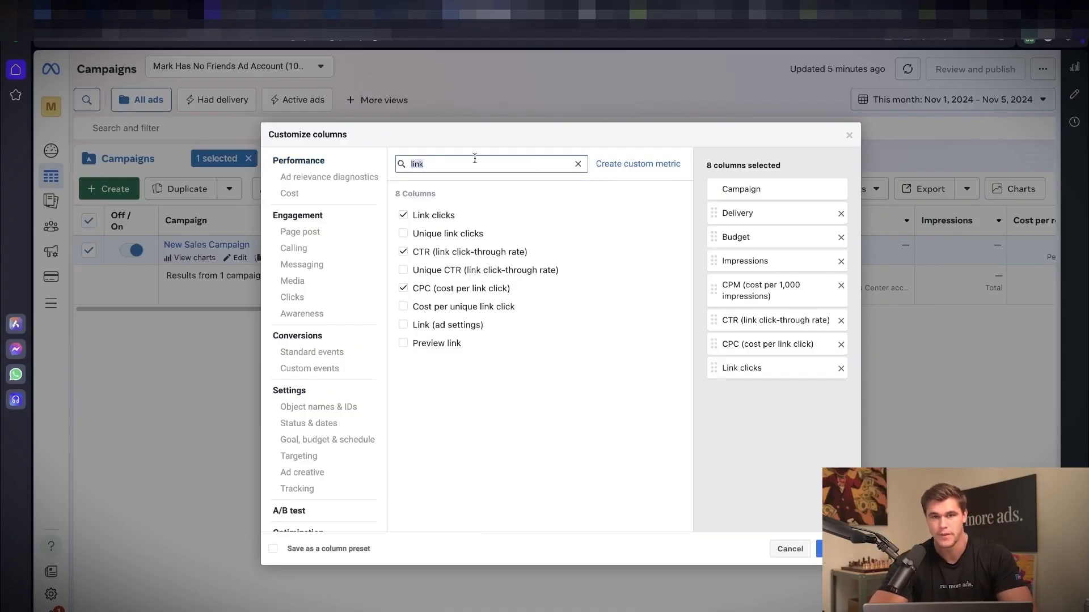
{"action": "key", "text": "BackSpace"}
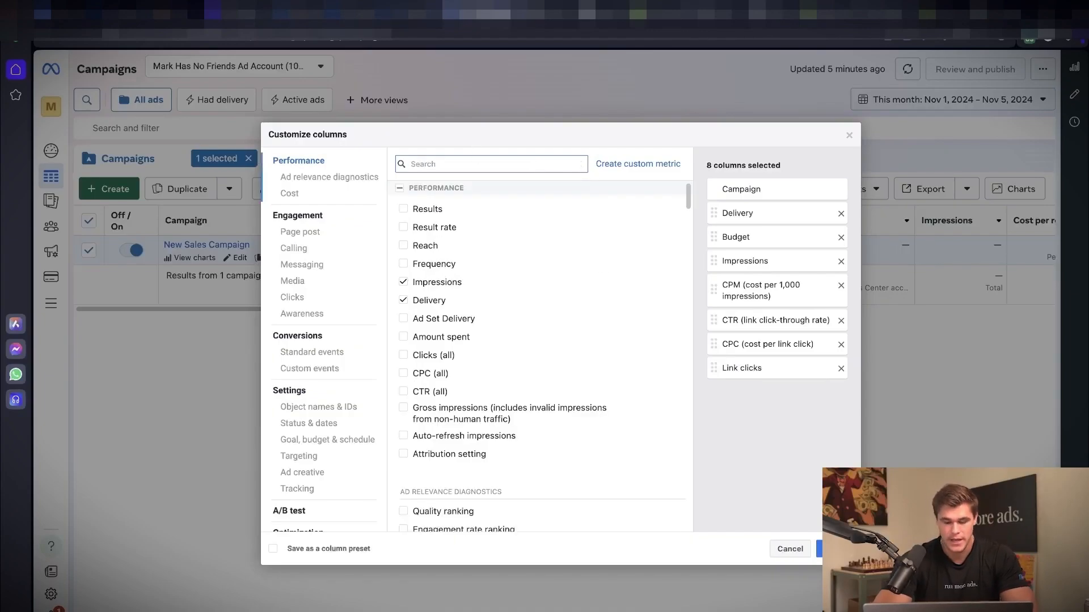
{"action": "type", "text": "landin"}
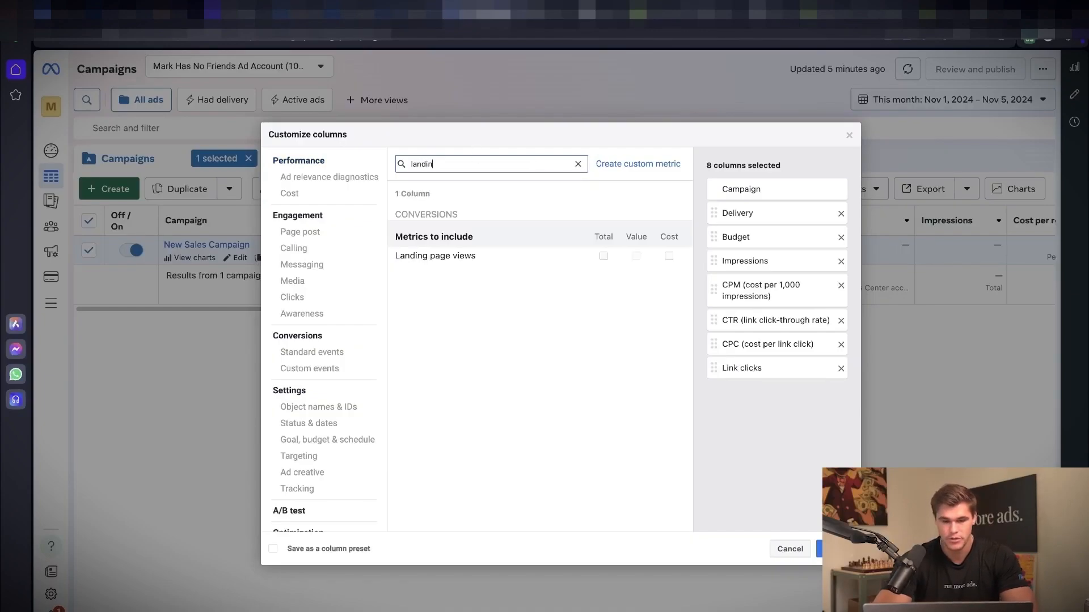
{"action": "left_click", "coordinate": [604, 256]}
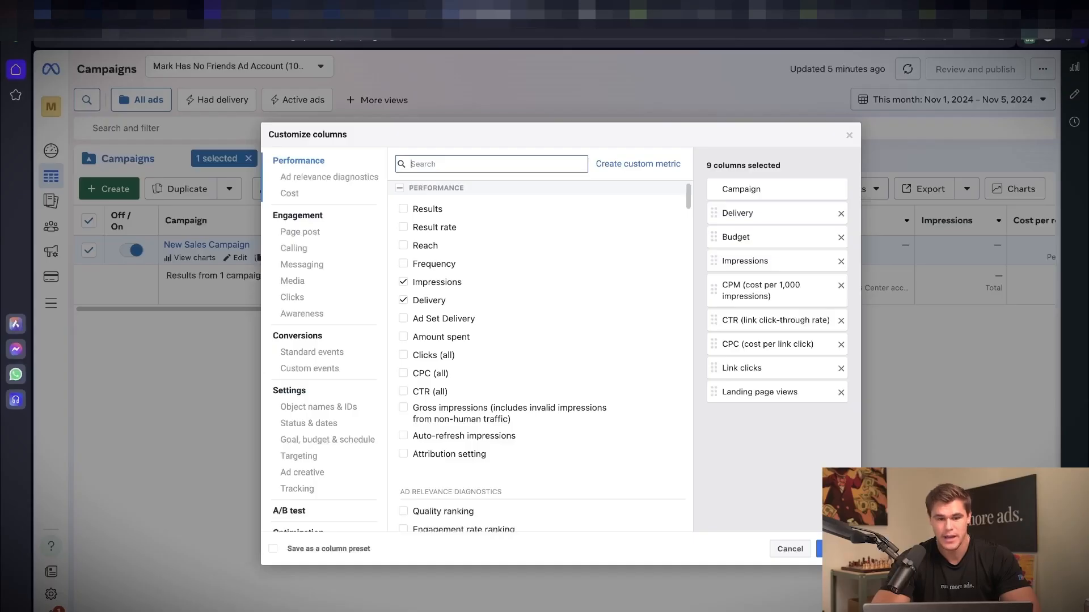
Step: Add the totals for Adds to cart and Checkouts initiated, excluding their in-app, website, offline and Meta breakdowns
{"action": "type", "text": "add"}
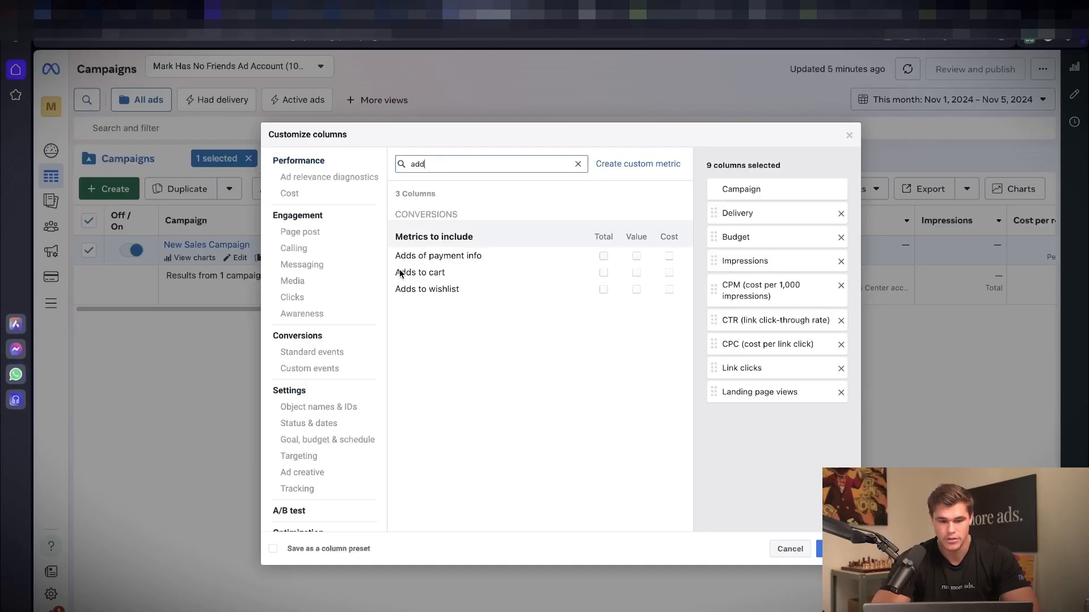
{"action": "left_click", "coordinate": [603, 272]}
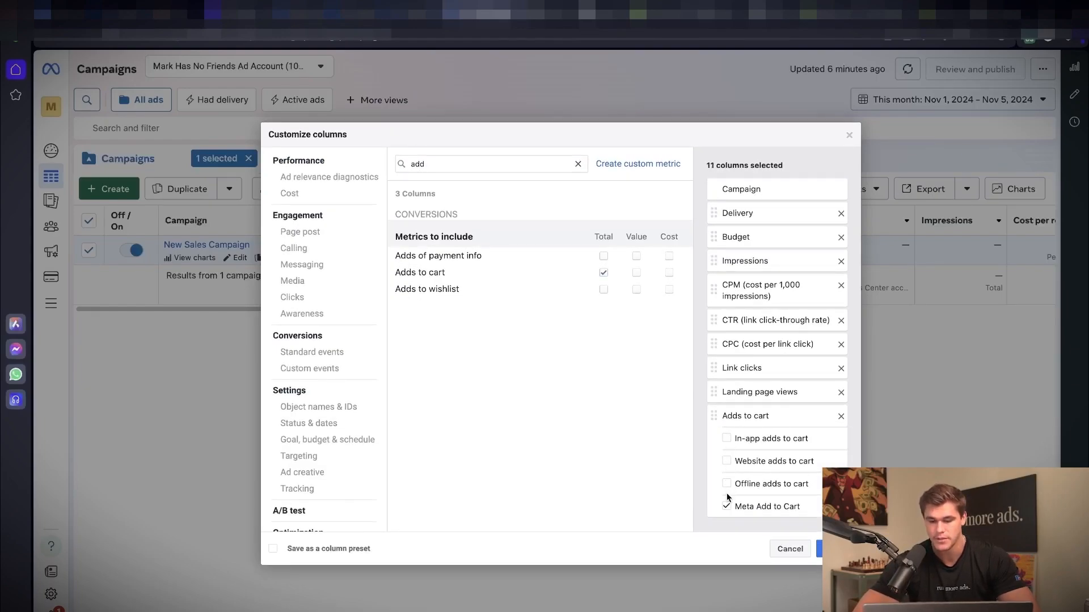
{"action": "double_click", "coordinate": [504, 159]}
{"action": "type", "text": "ini"}
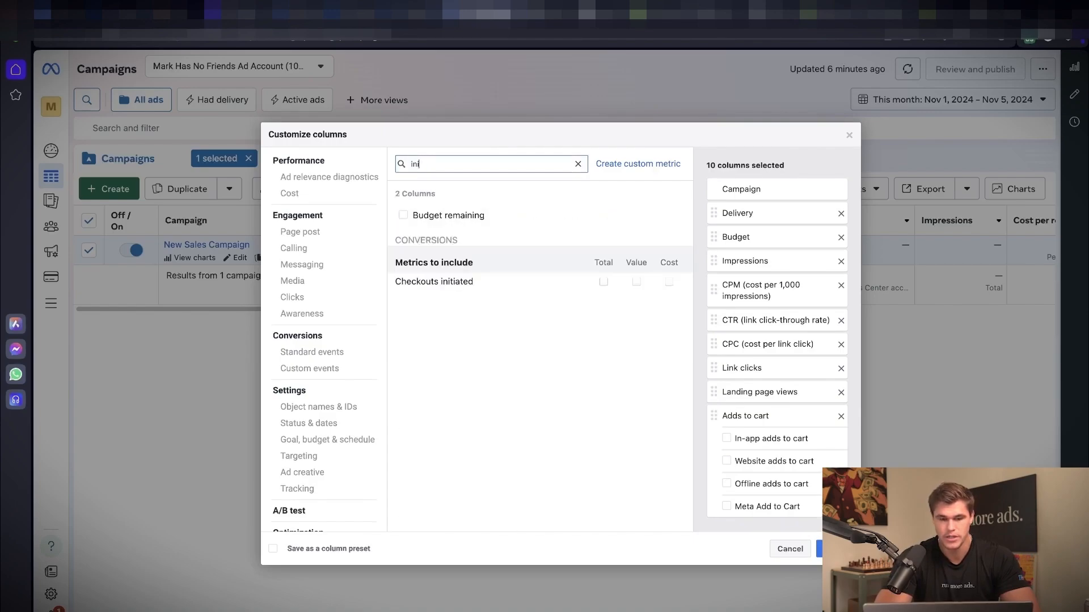
{"action": "left_click", "coordinate": [603, 282]}
{"action": "scroll", "coordinate": [777, 396], "scroll_direction": "down", "scroll_amount": 3}
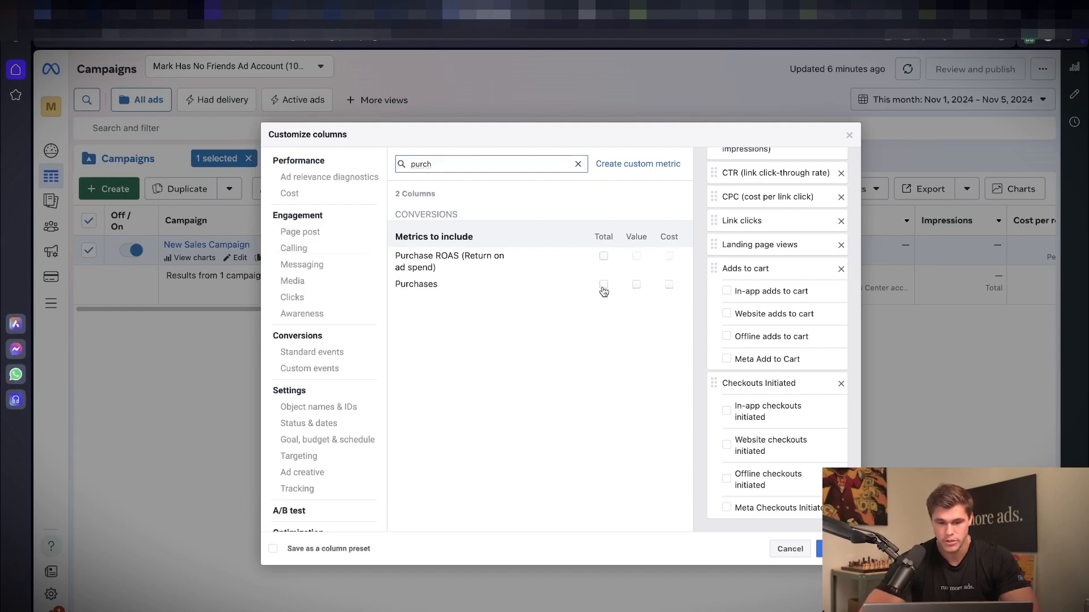
Step: Add the total, value and cost of Purchases plus Purchase ROAS (return on ad spend), clearing their sub-metric breakdowns
{"action": "left_click", "coordinate": [604, 285]}
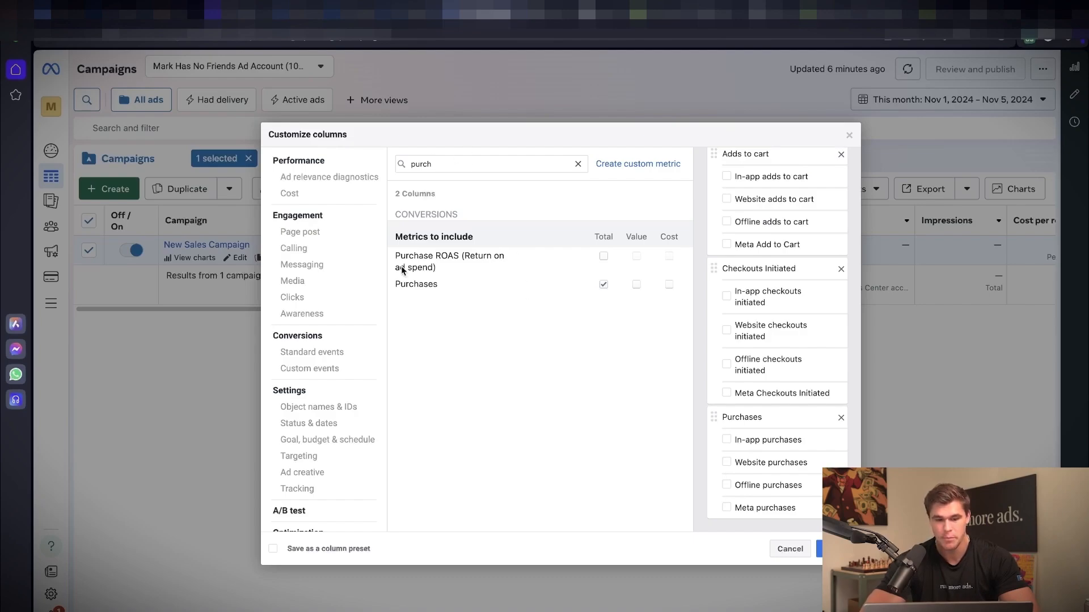
{"action": "left_click", "coordinate": [636, 285]}
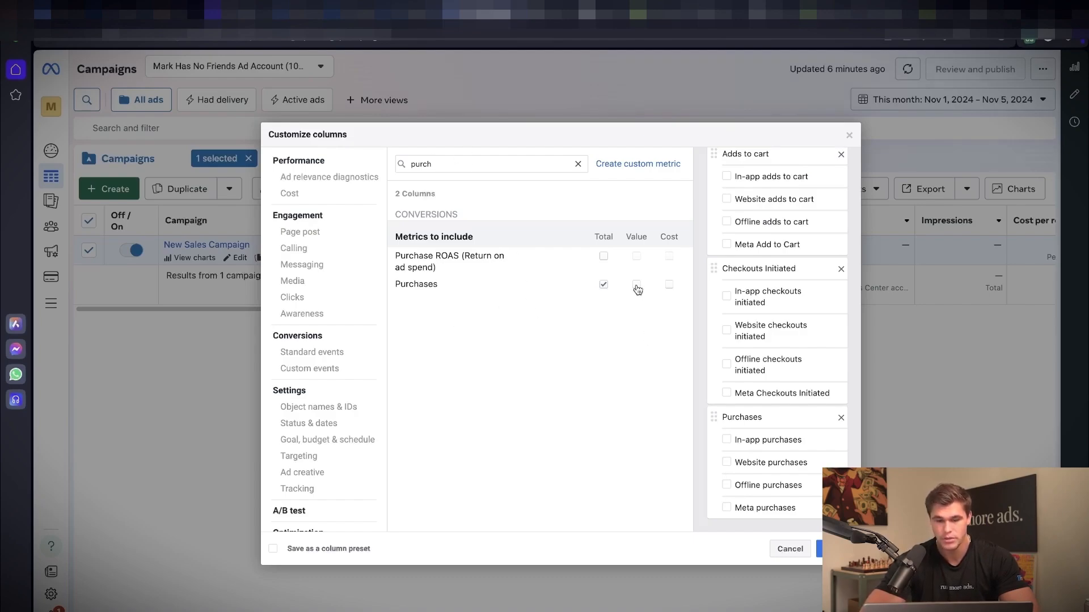
{"action": "left_click", "coordinate": [604, 256]}
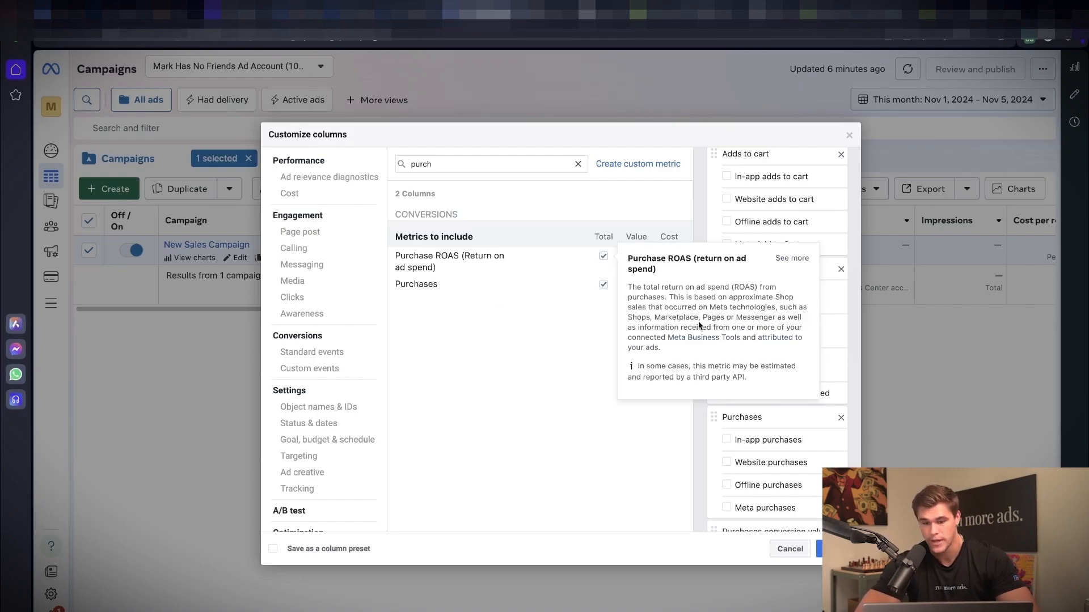
{"action": "scroll", "coordinate": [795, 427], "scroll_direction": "down", "scroll_amount": 5}
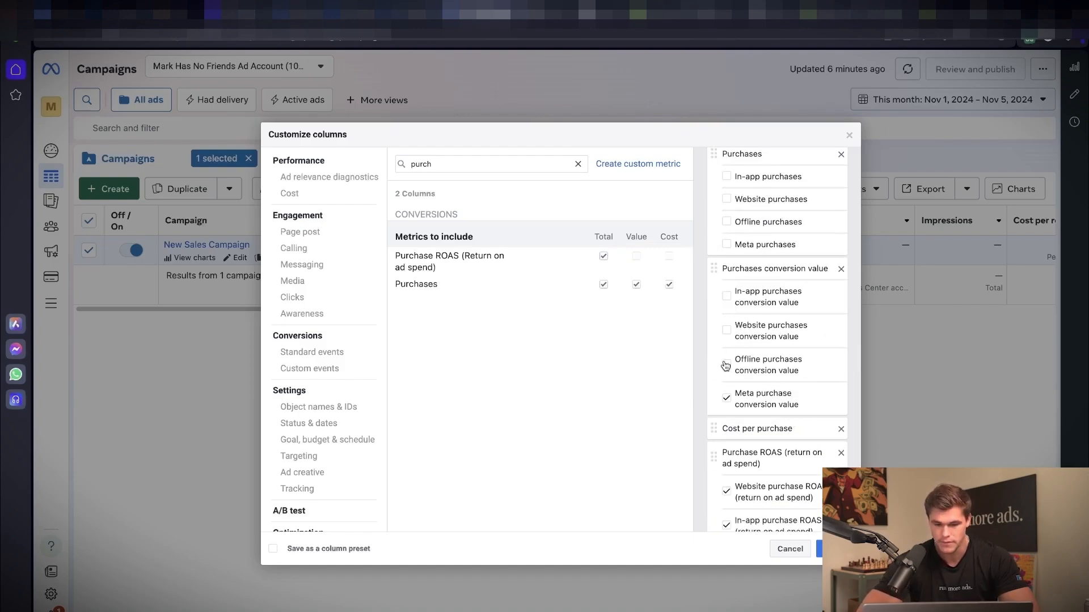
{"action": "left_click", "coordinate": [726, 397]}
{"action": "scroll", "coordinate": [726, 402], "scroll_direction": "down", "scroll_amount": 1}
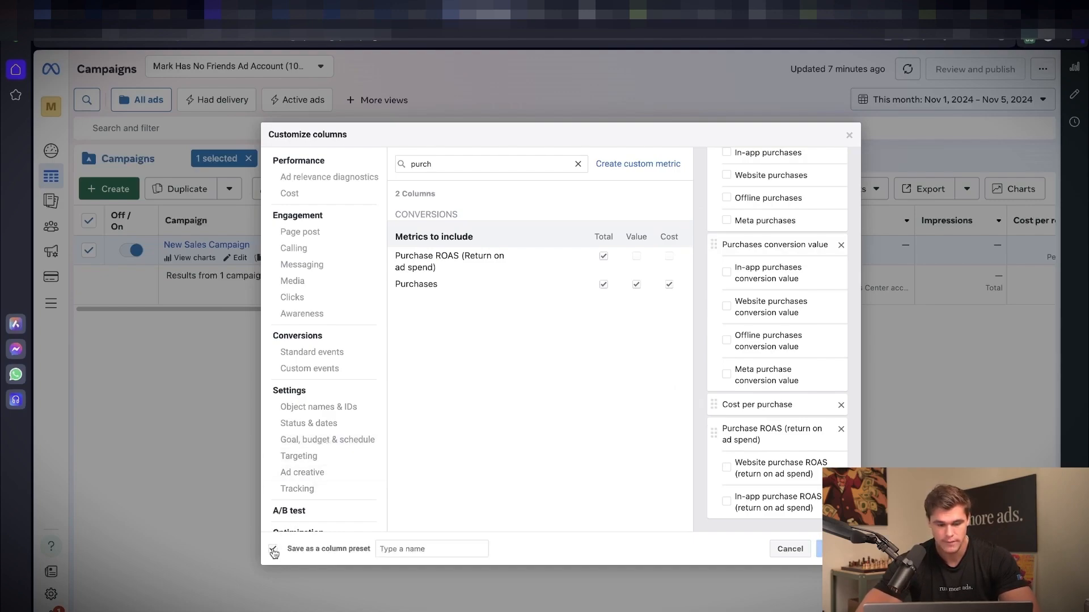
Step: Save the selection as a column preset named "run more ads" and apply it to the campaigns table
{"action": "left_click", "coordinate": [391, 549]}
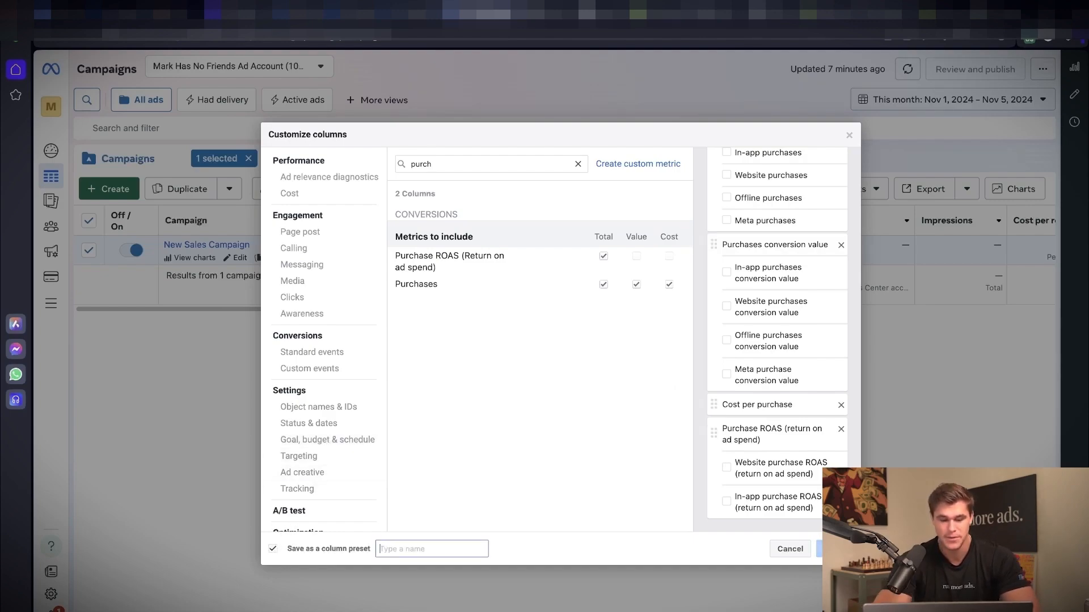
{"action": "type", "text": "run more ad"}
{"action": "type", "text": "s"}
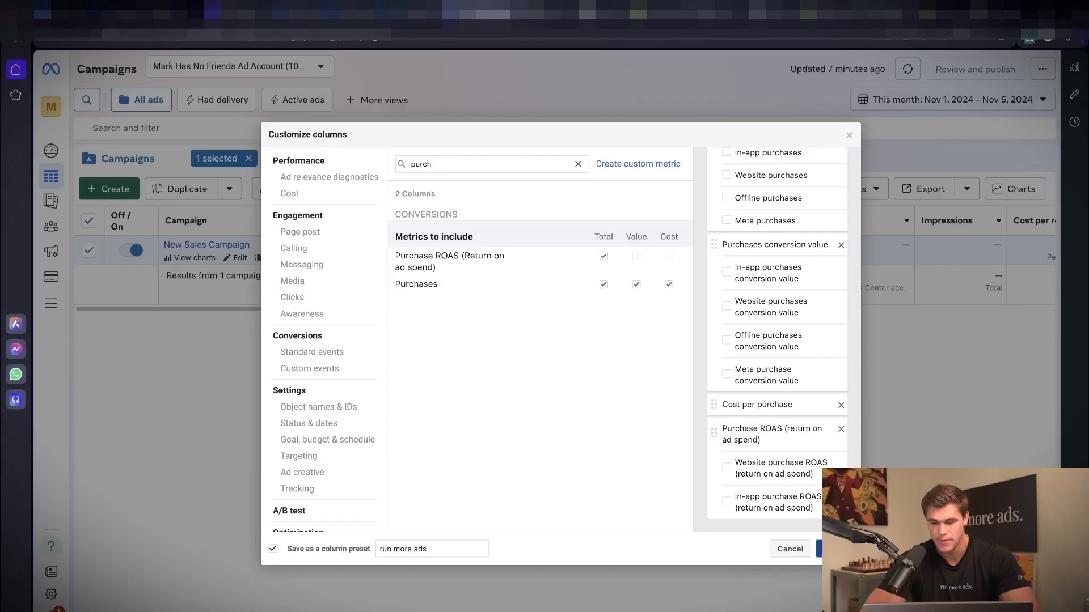
{"action": "left_click", "coordinate": [840, 549]}
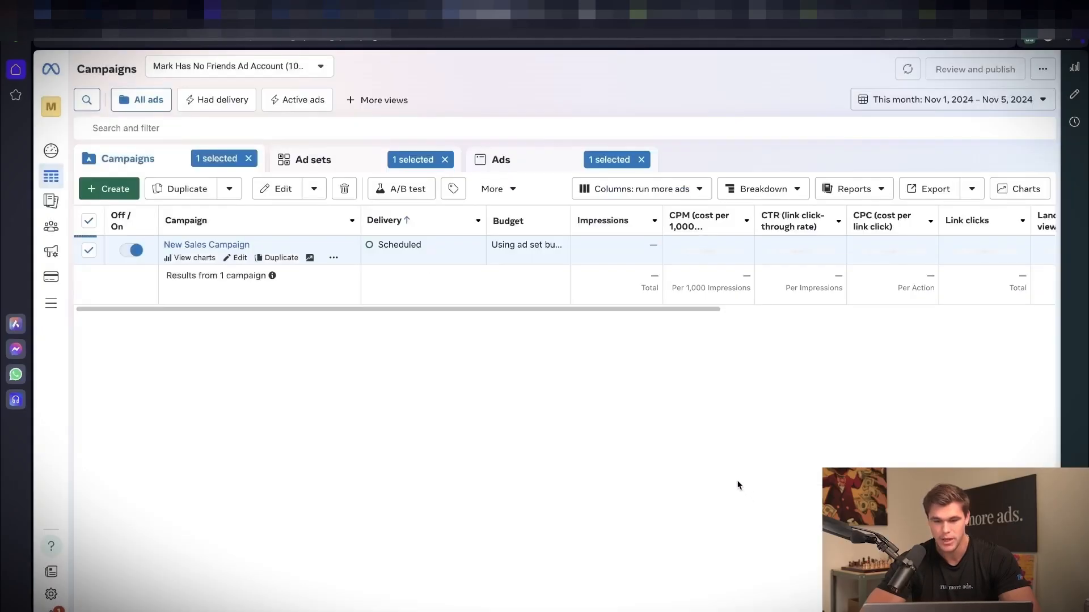
{"action": "left_click_drag", "start_coordinate": [439, 310], "coordinate": [411, 328]}
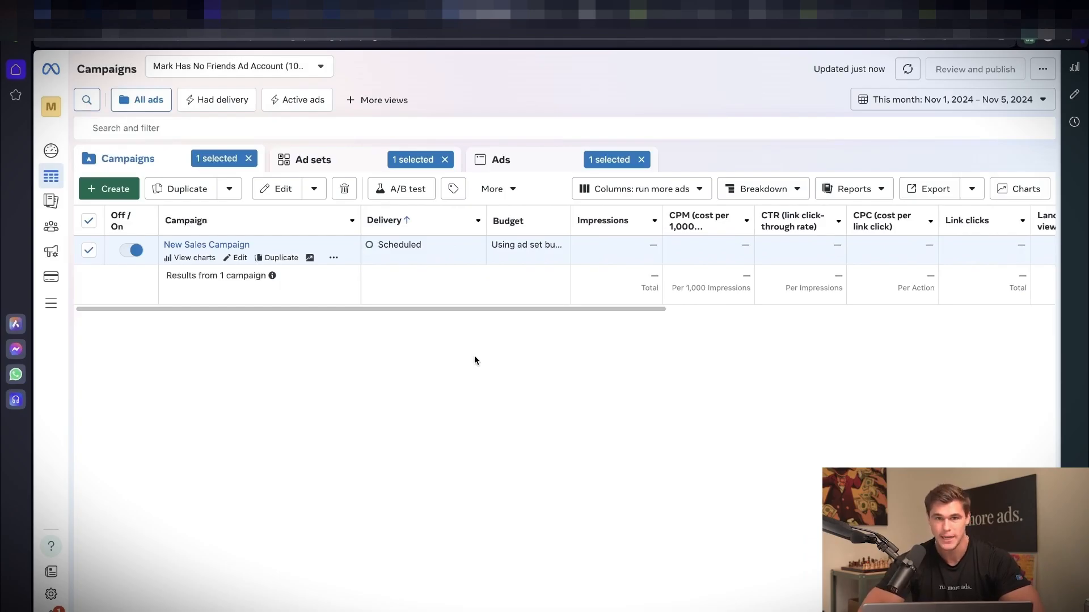